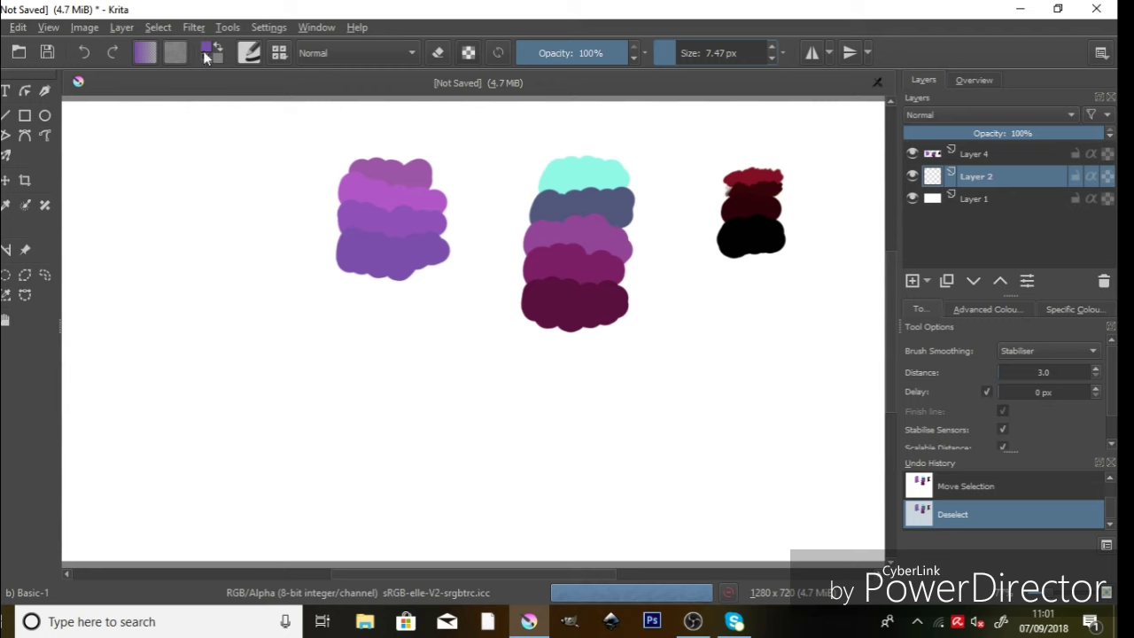
- Paint a red blob left of the purple swatches with the brush at 16.70 px
click(210, 50)
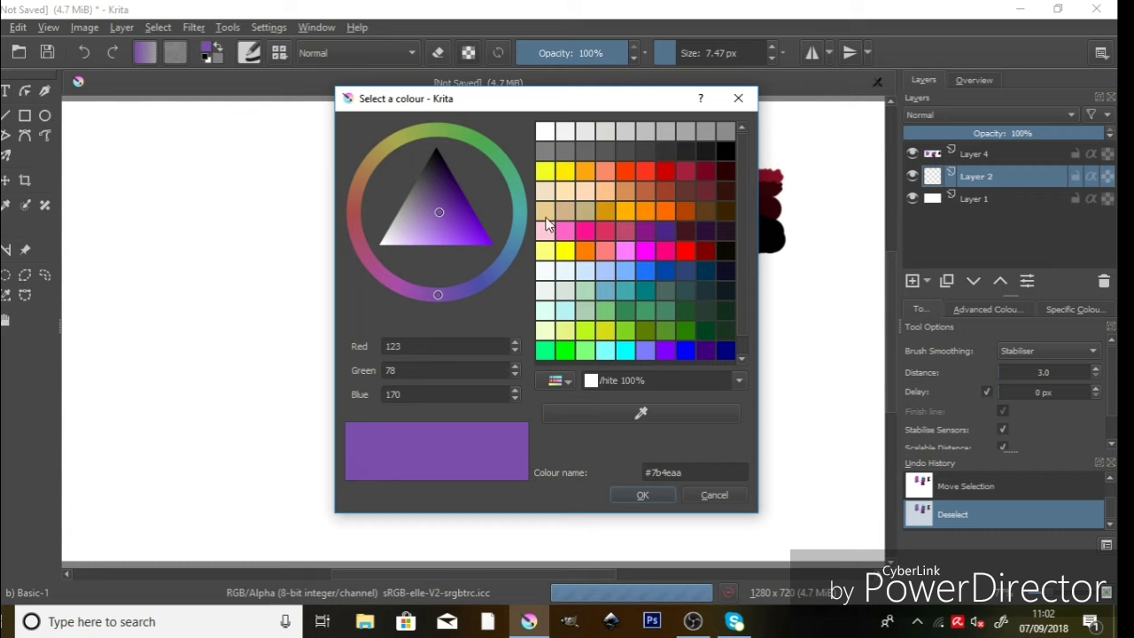
click(361, 212)
click(652, 495)
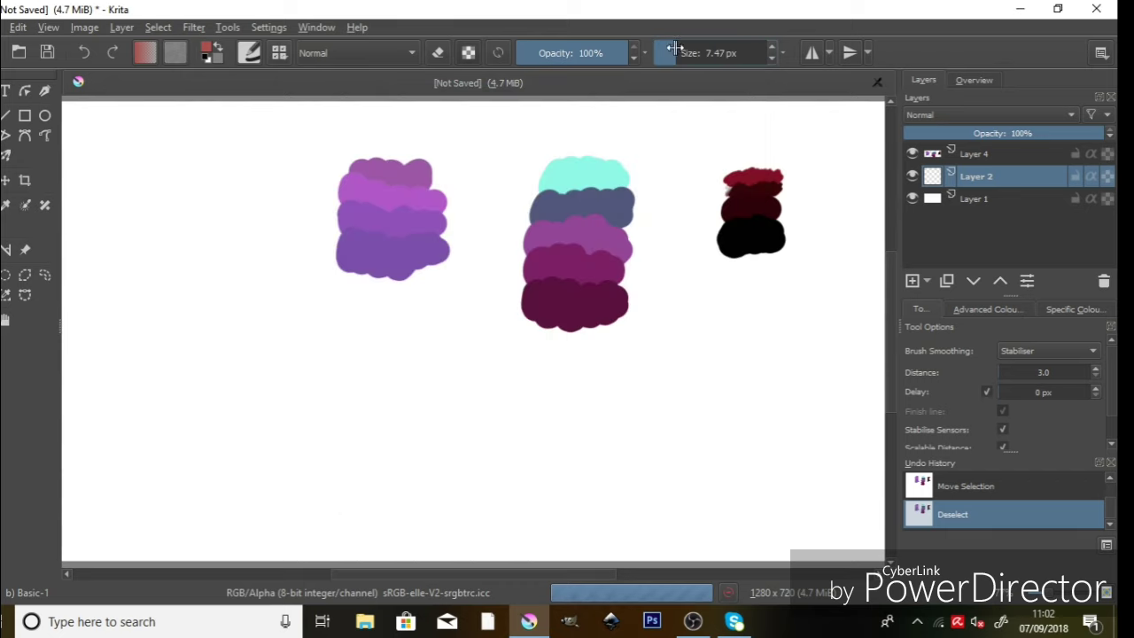
drag(675, 53, 706, 53)
mouse_move(199, 187)
mouse_down()
mouse_move(257, 188)
mouse_move(266, 199)
mouse_up()
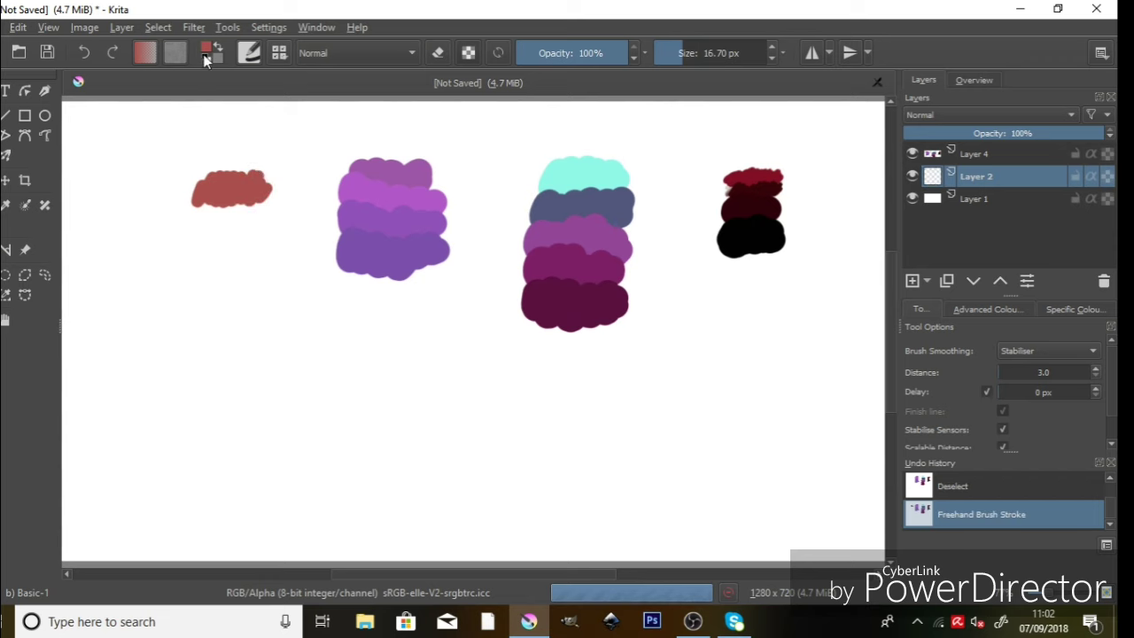
- Add an orange band, then a light brown band, beneath the red blob
click(208, 52)
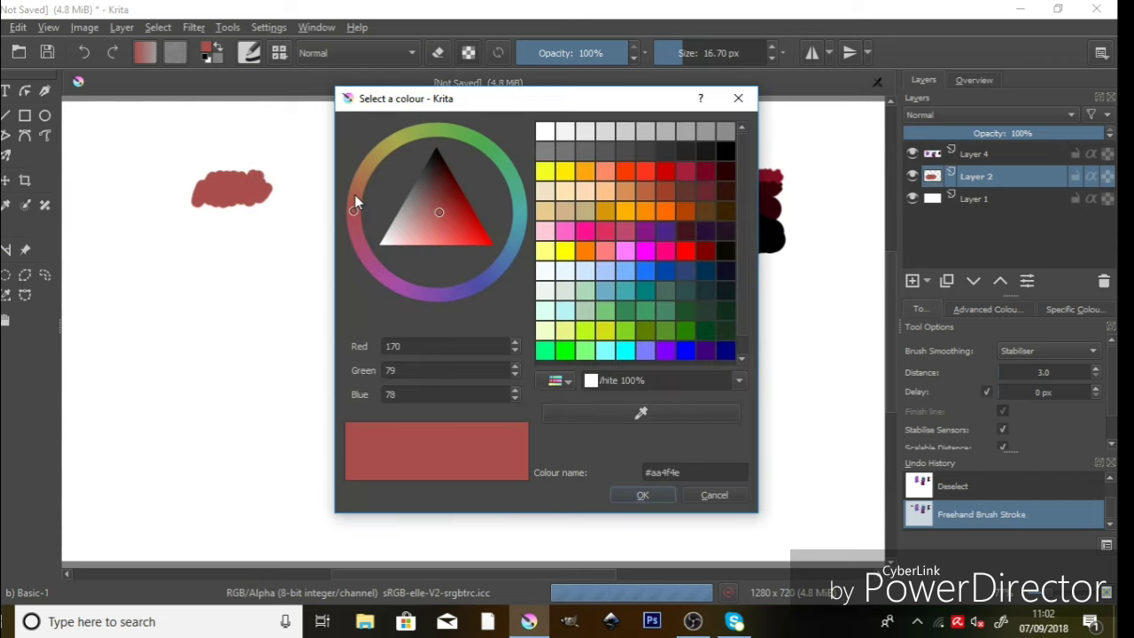
drag(357, 195, 364, 199)
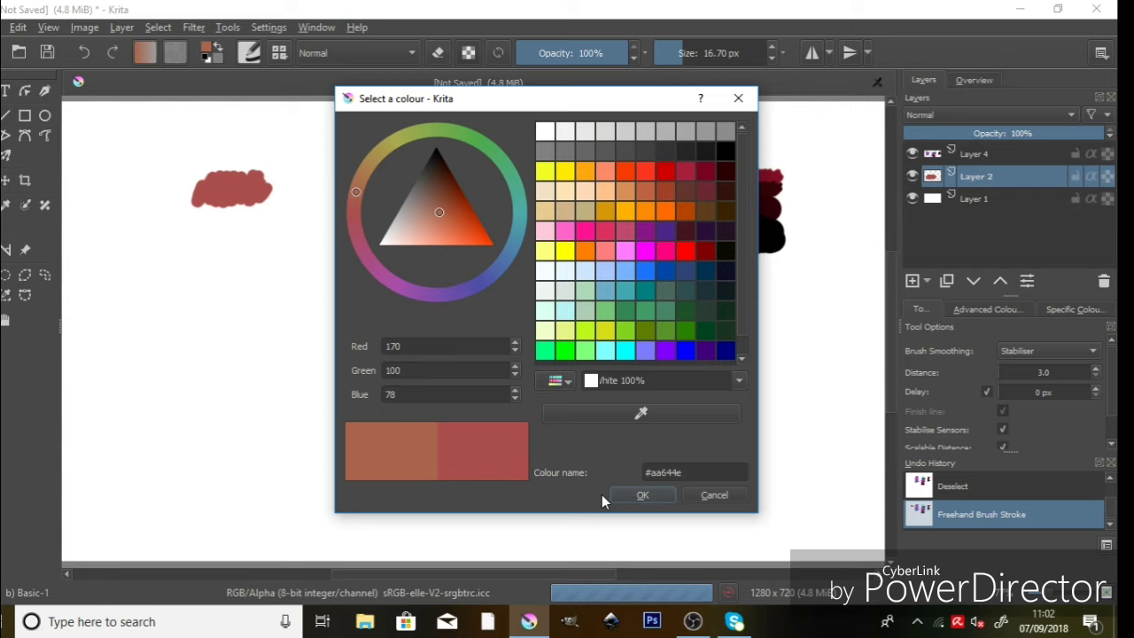
click(642, 495)
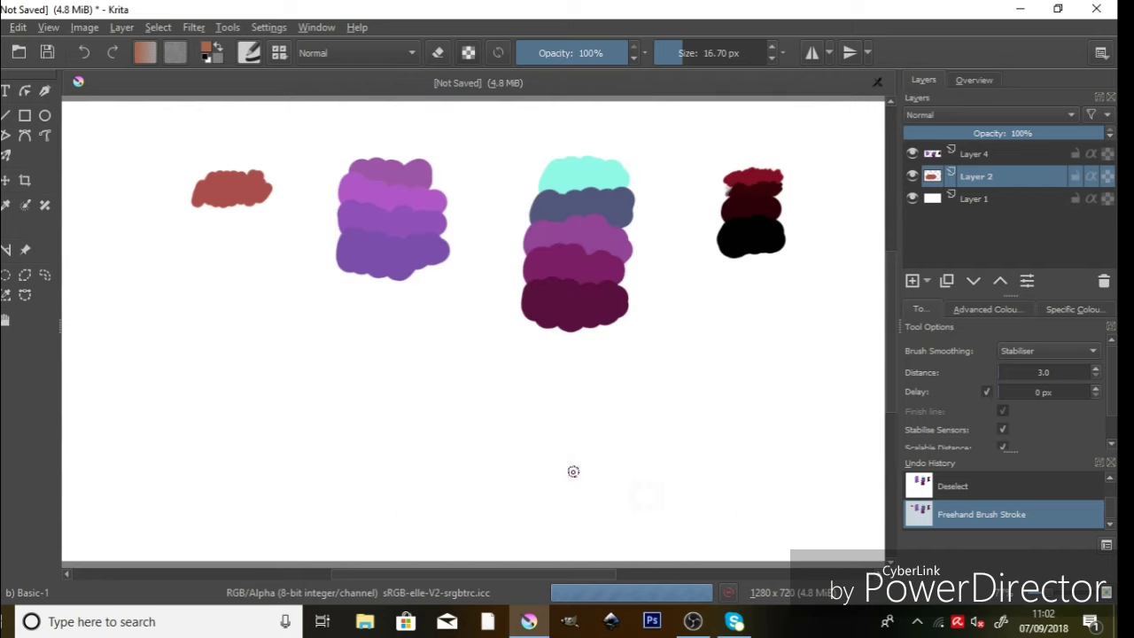
drag(198, 205, 277, 210)
click(209, 52)
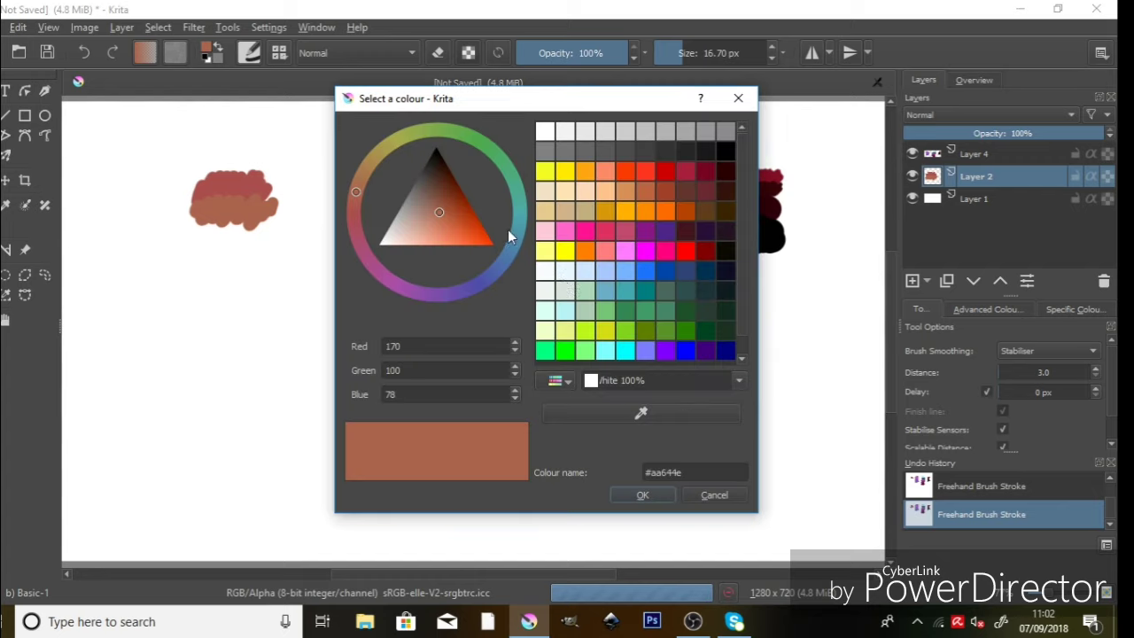
click(460, 232)
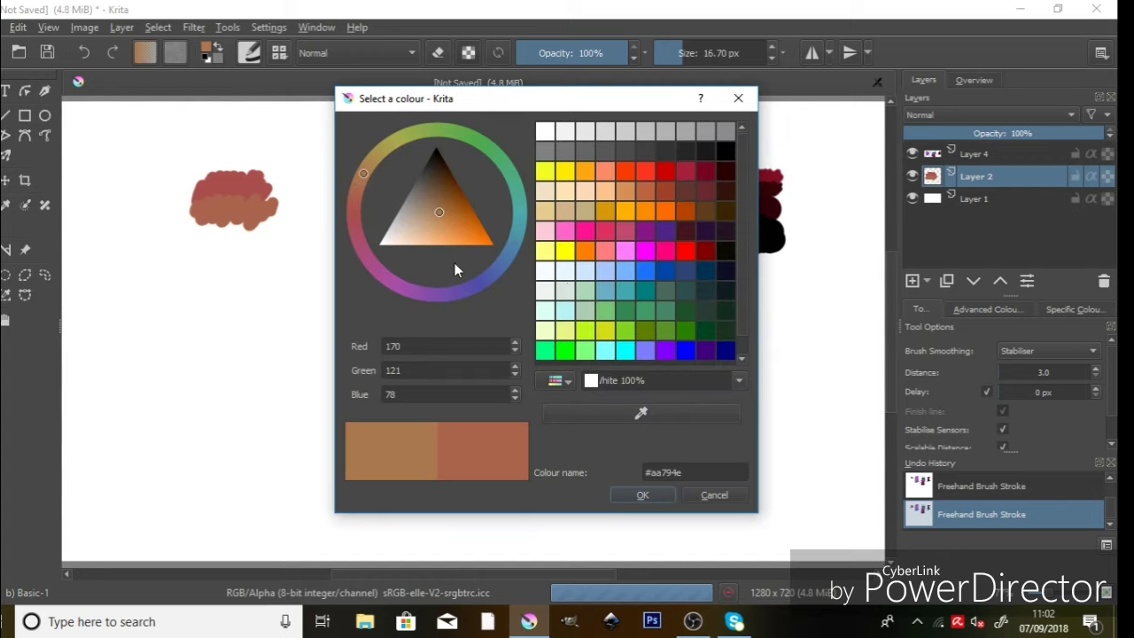
click(643, 494)
mouse_move(195, 221)
mouse_down()
mouse_move(227, 238)
mouse_move(280, 229)
mouse_up()
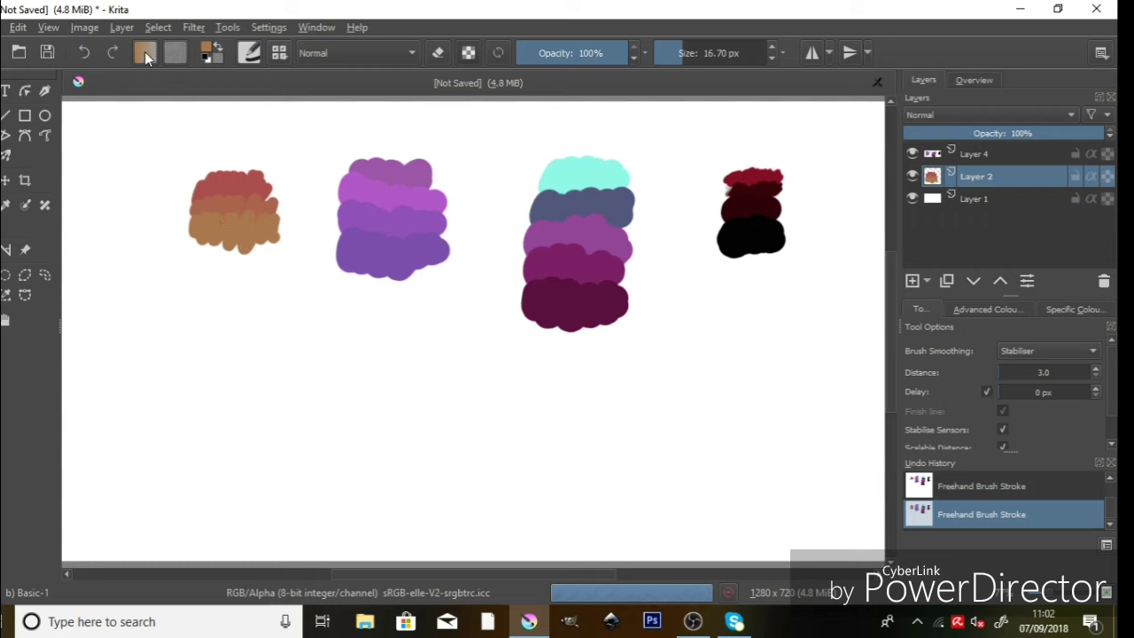
- Finish the stack with a tan band and a yellow band extending downward
click(210, 52)
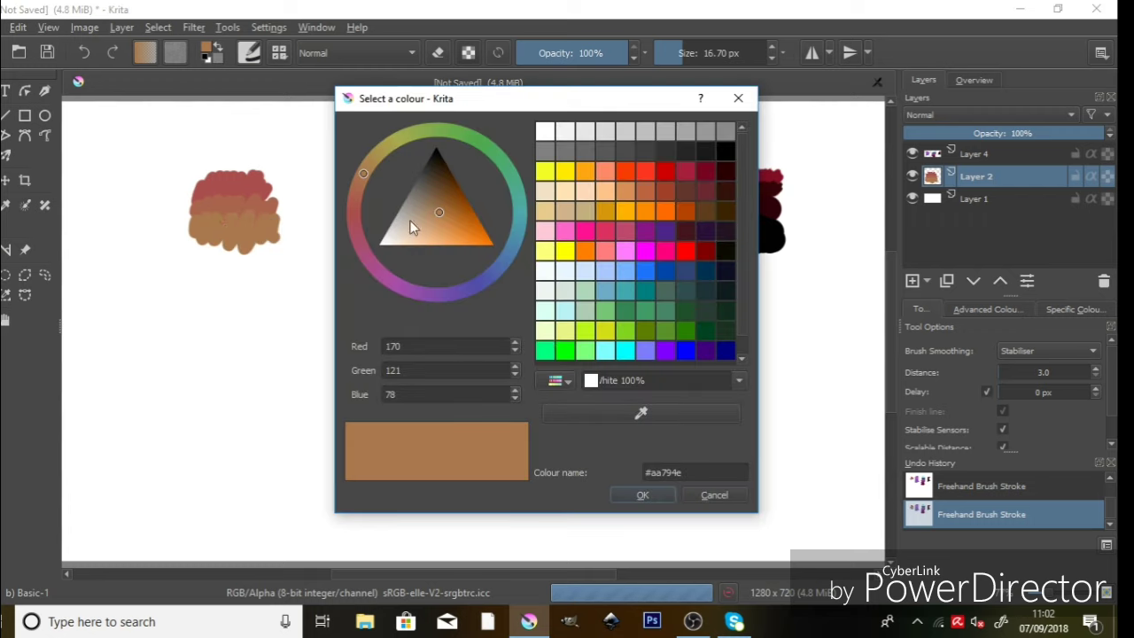
click(373, 160)
click(643, 494)
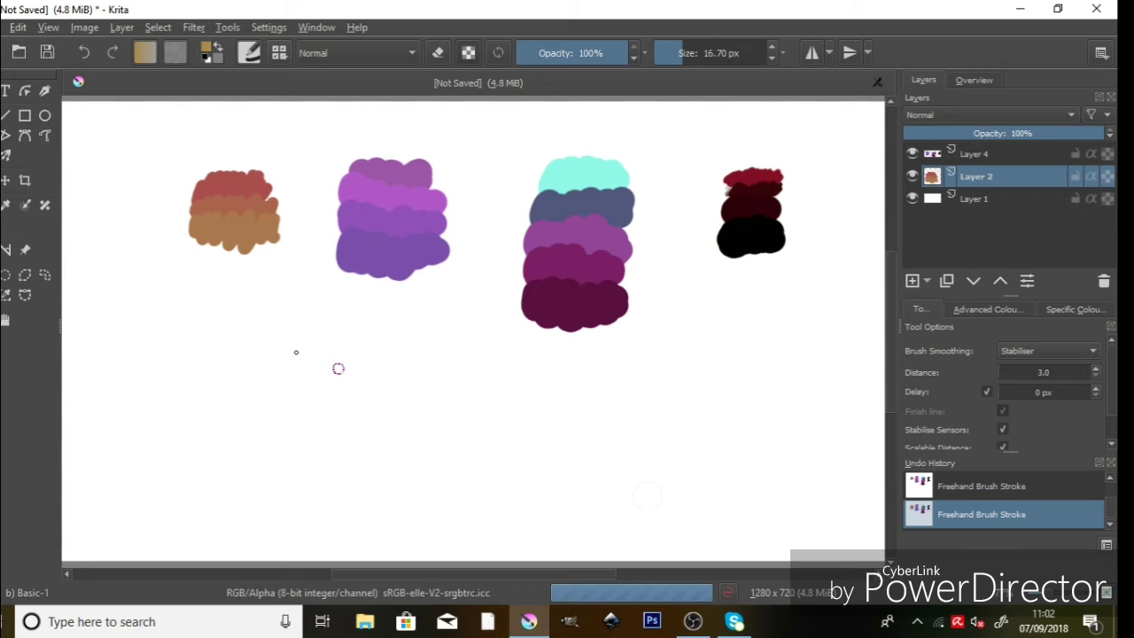
mouse_move(192, 242)
mouse_down()
mouse_move(225, 267)
mouse_move(276, 253)
mouse_up()
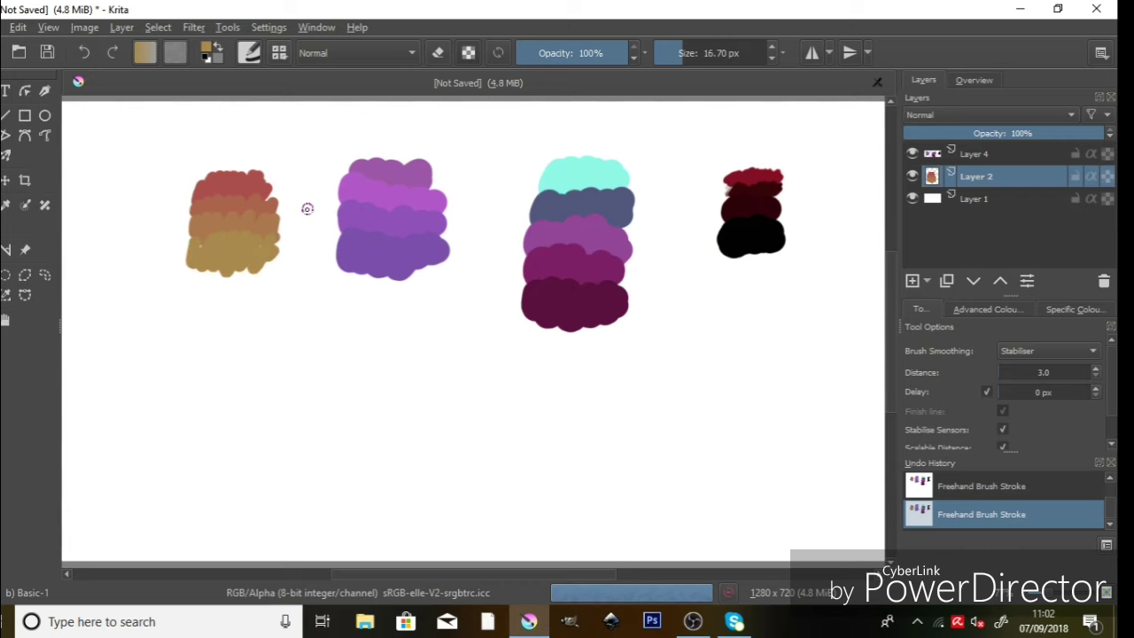
click(207, 54)
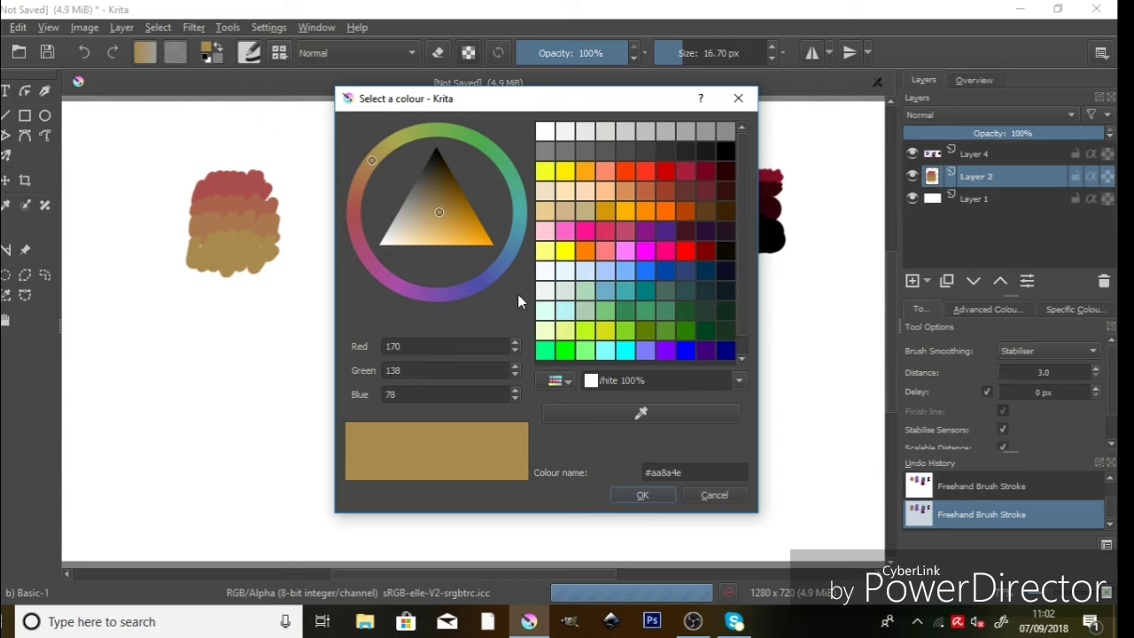
click(383, 148)
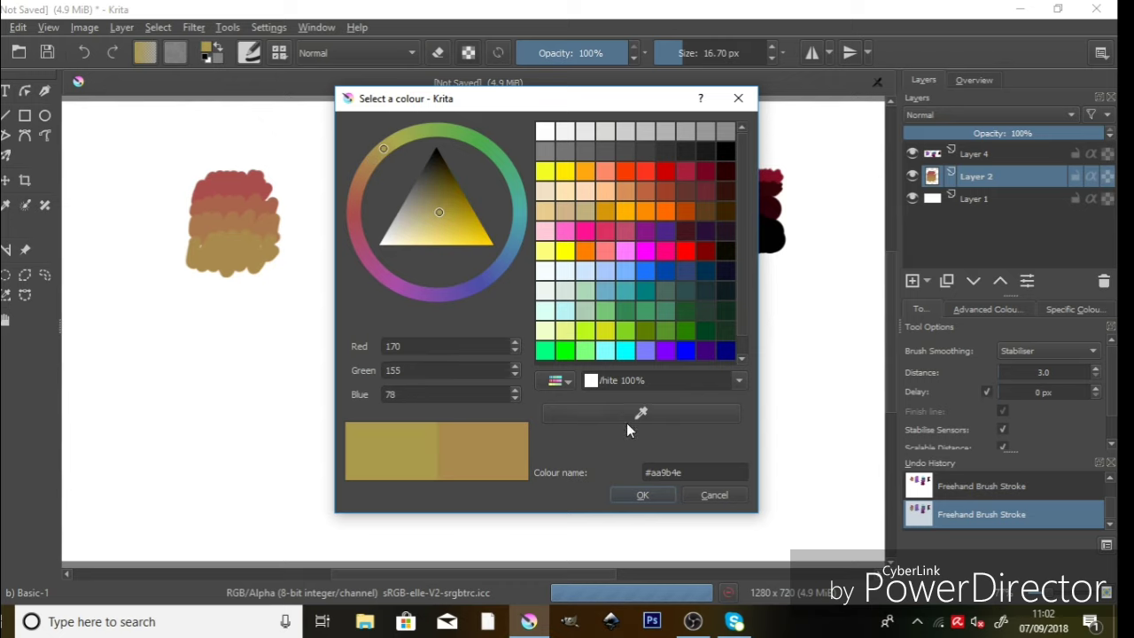
click(644, 494)
mouse_move(190, 278)
mouse_down()
mouse_move(265, 280)
mouse_move(278, 266)
mouse_up()
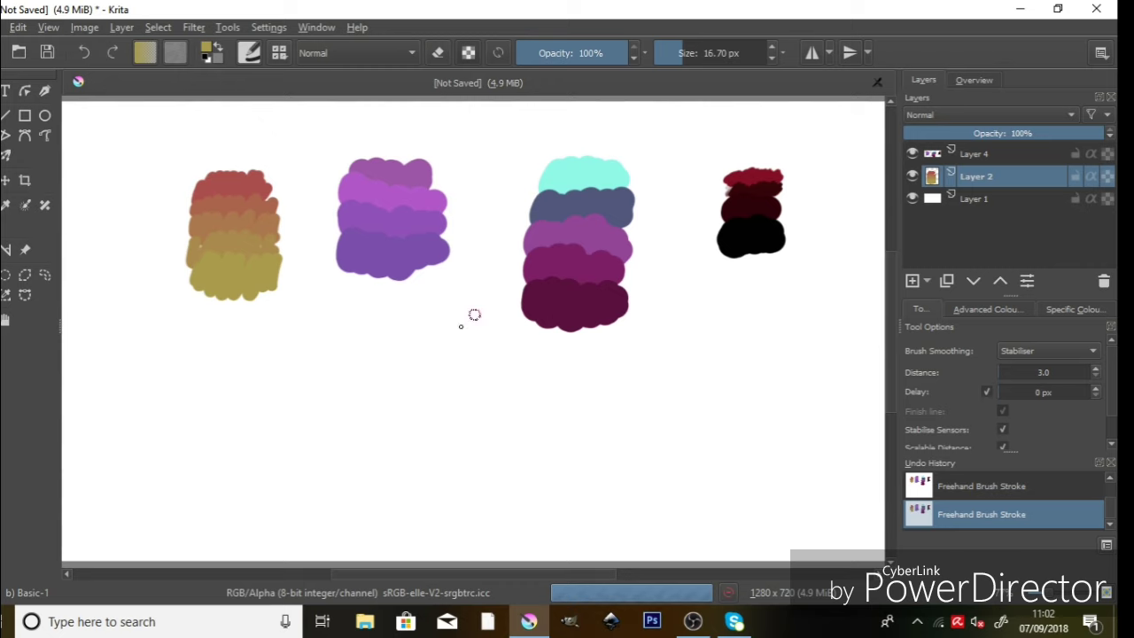
- Draw a black 6.64 px circle below the swatches and a freehand loop around the teal-to-plum stack
click(45, 116)
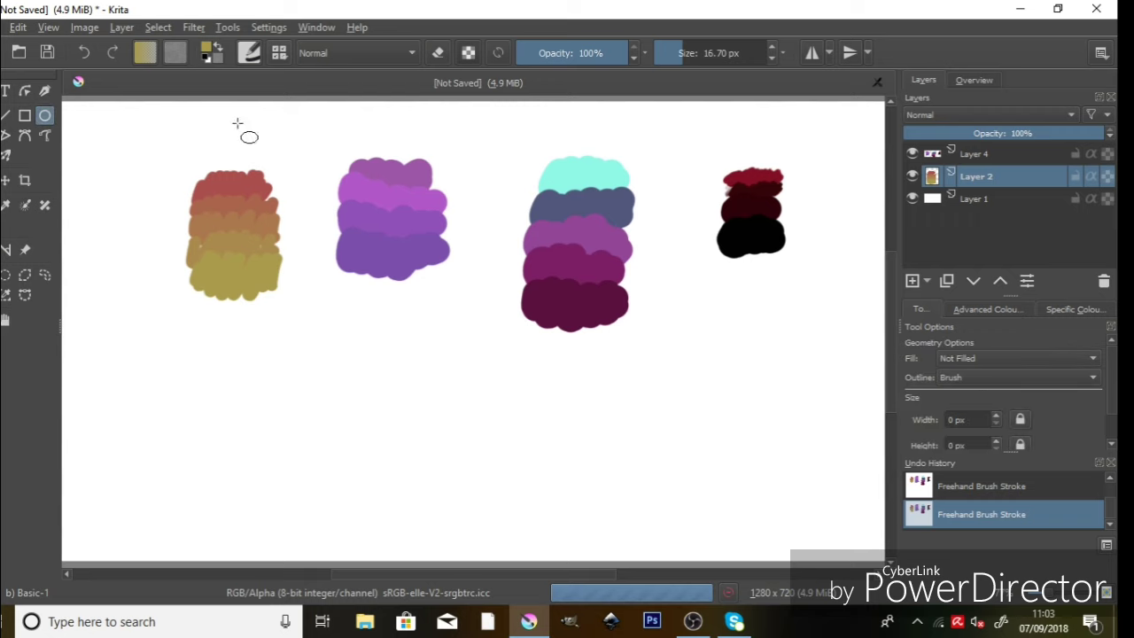
click(204, 57)
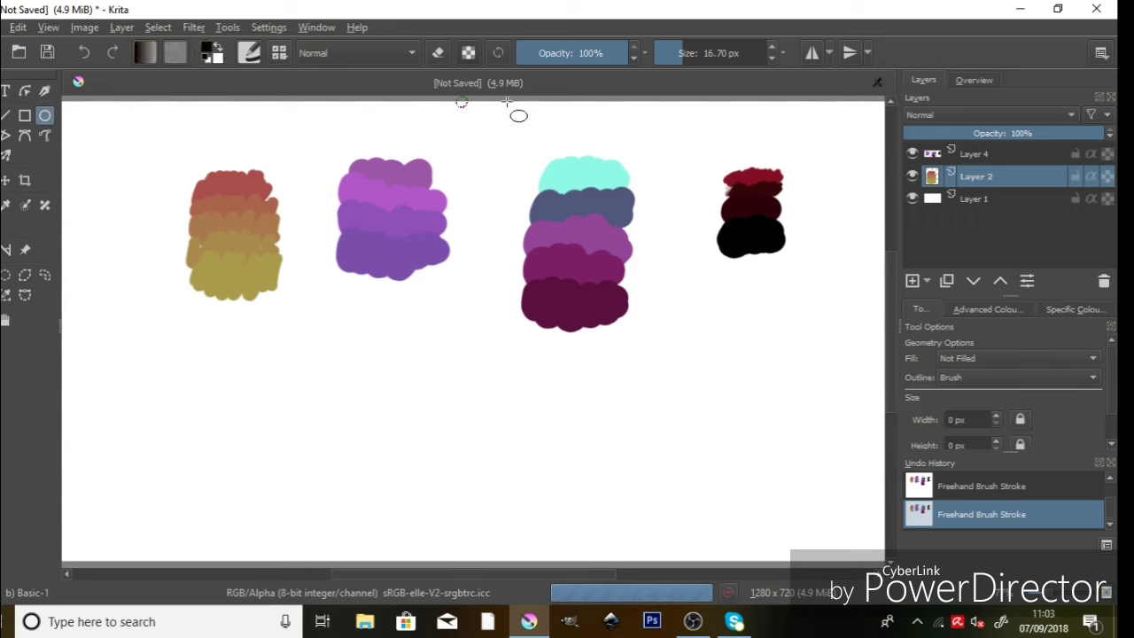
click(675, 53)
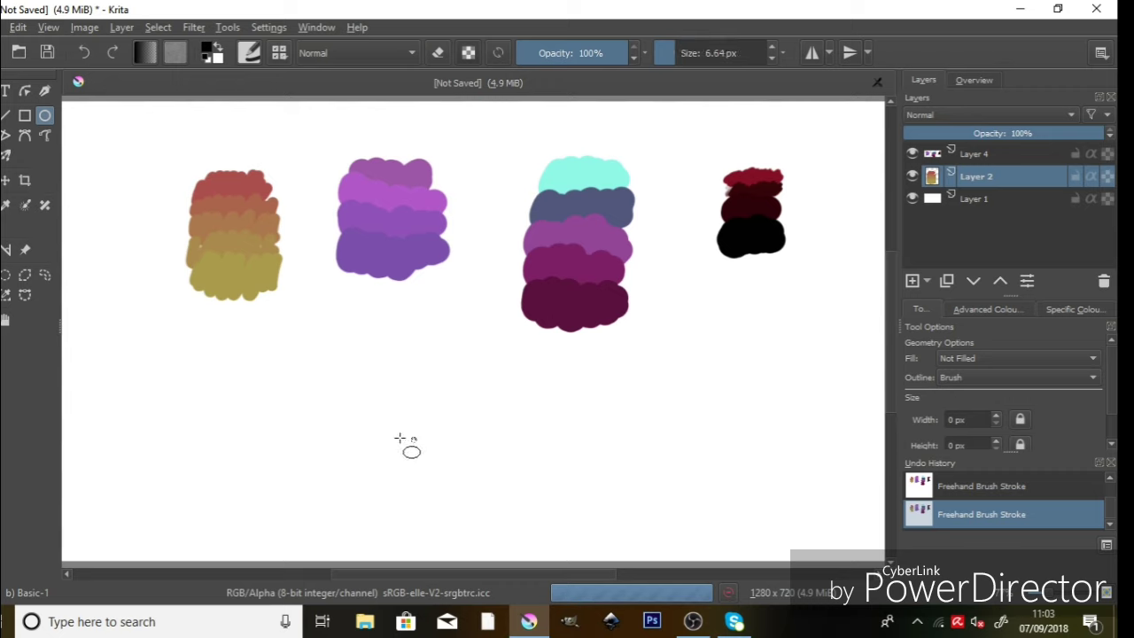
drag(308, 401, 418, 522)
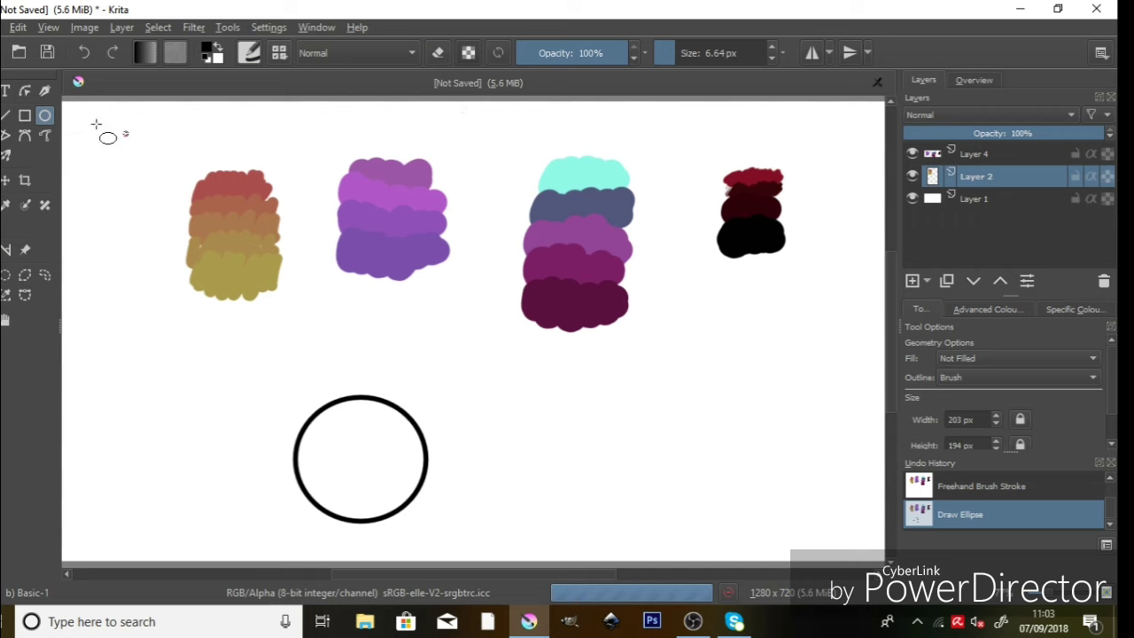
key(b)
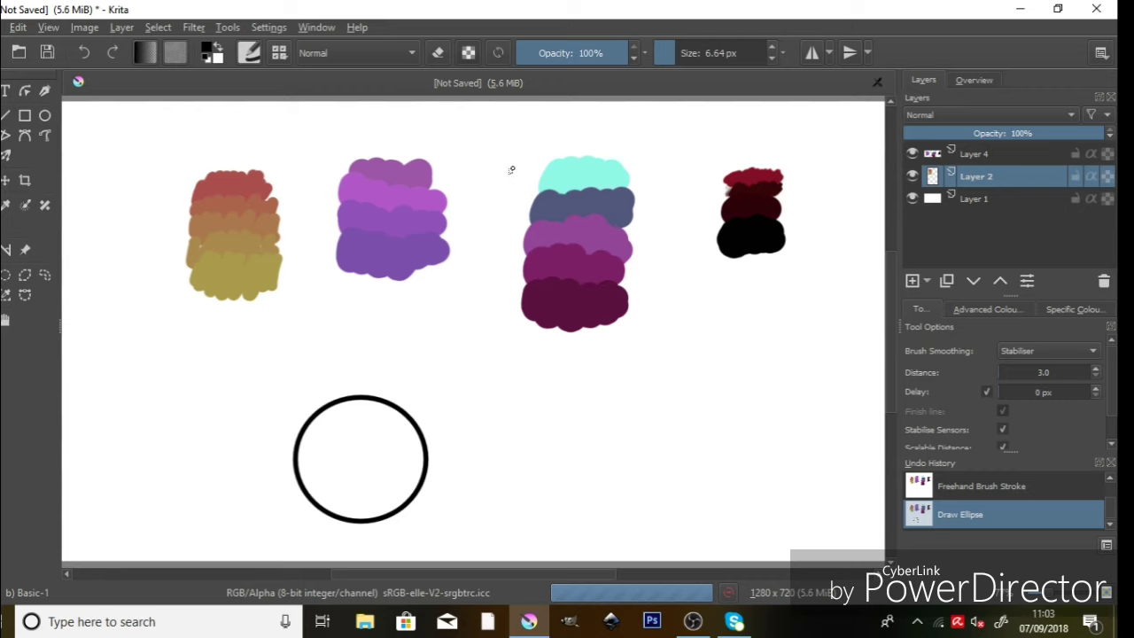
mouse_move(530, 152)
mouse_down()
mouse_move(500, 284)
mouse_move(566, 354)
mouse_move(655, 316)
mouse_move(667, 195)
mouse_move(628, 133)
mouse_move(540, 139)
mouse_up()
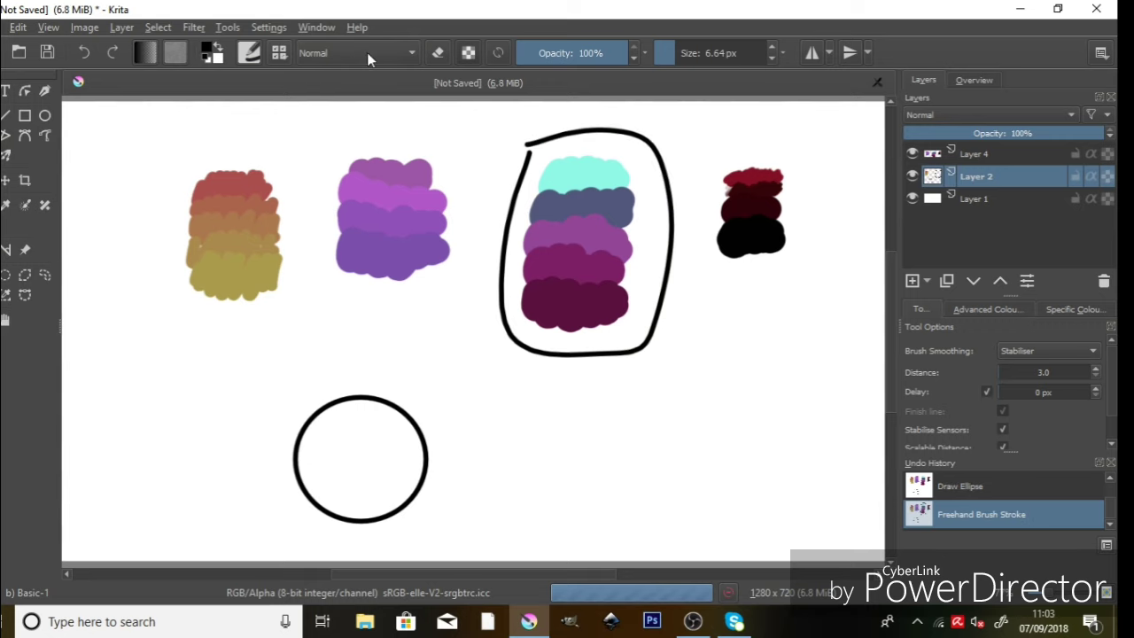
- Choose the Bristles-3 Large Smooth preset from the brush presets list
click(279, 53)
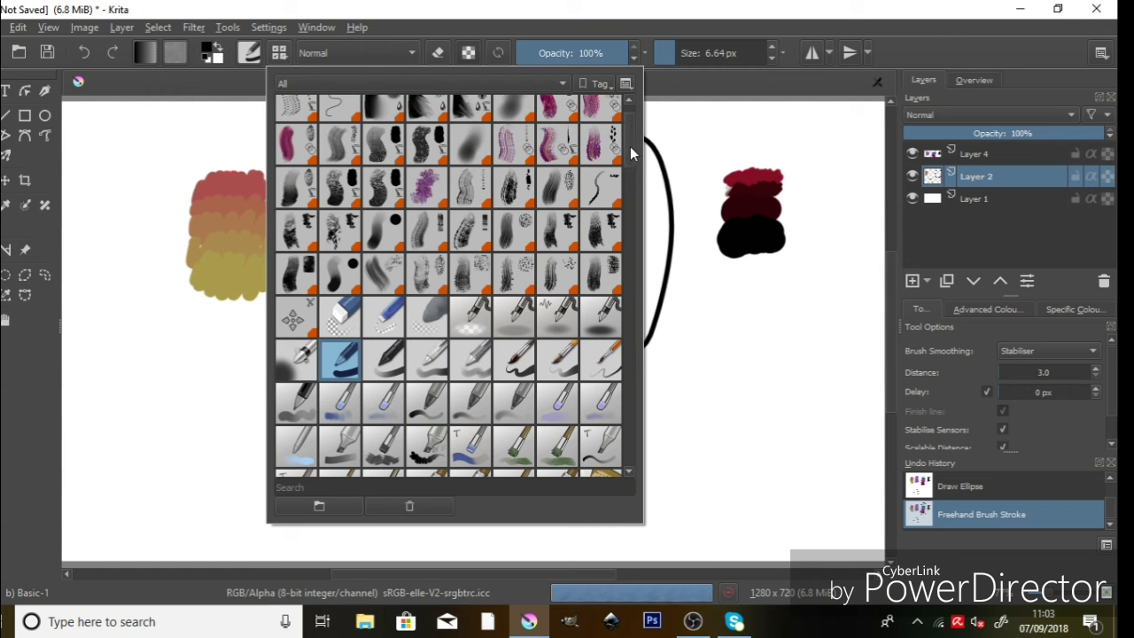
drag(630, 147, 628, 206)
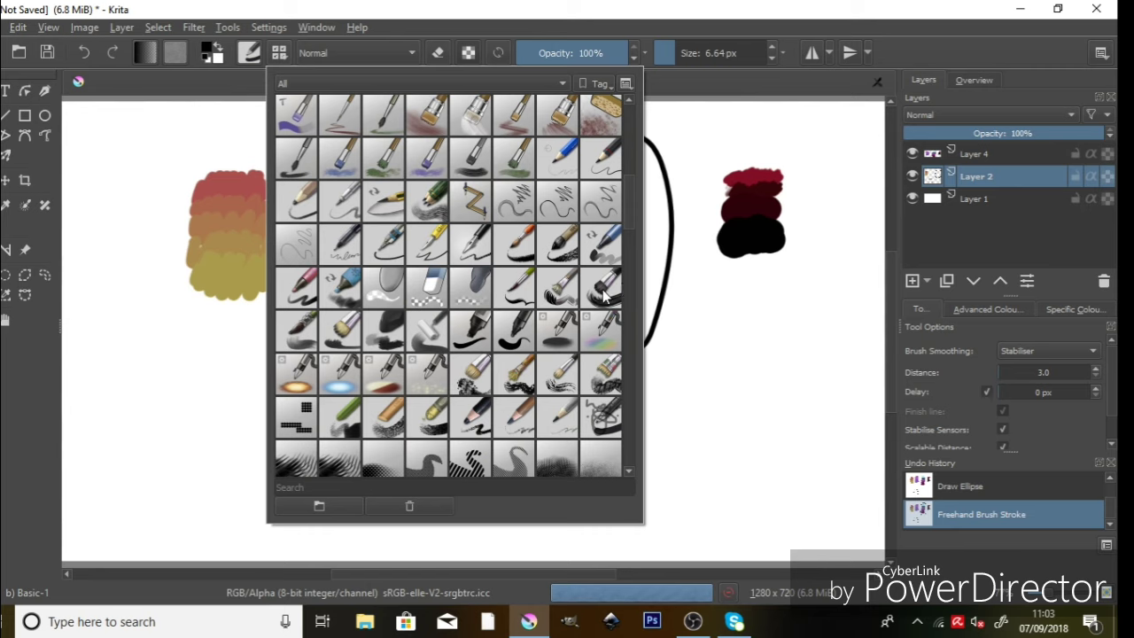
mouse_move(602, 291)
click(599, 289)
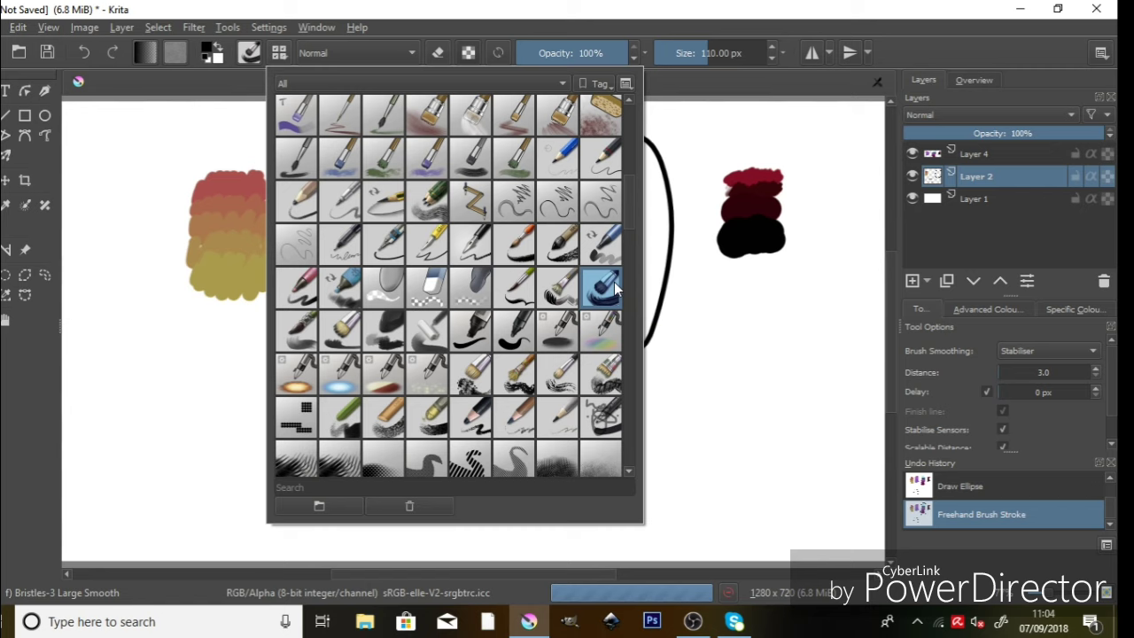
click(712, 82)
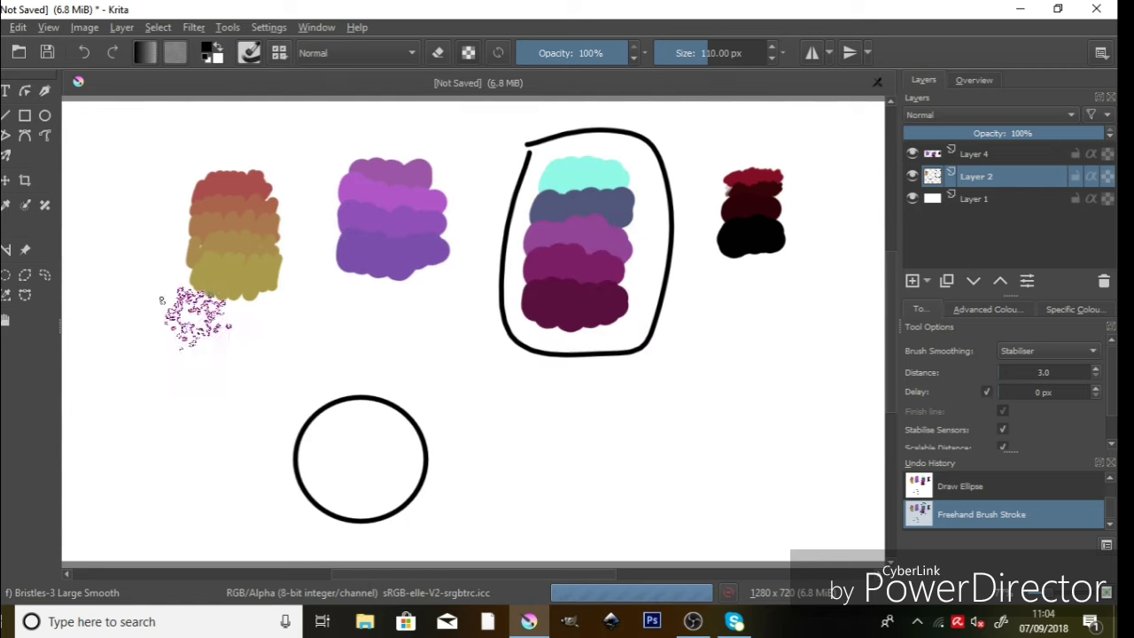
- Sample the dark purple swatch band and fill the circle with 41 px plum bristle strokes
click(5, 207)
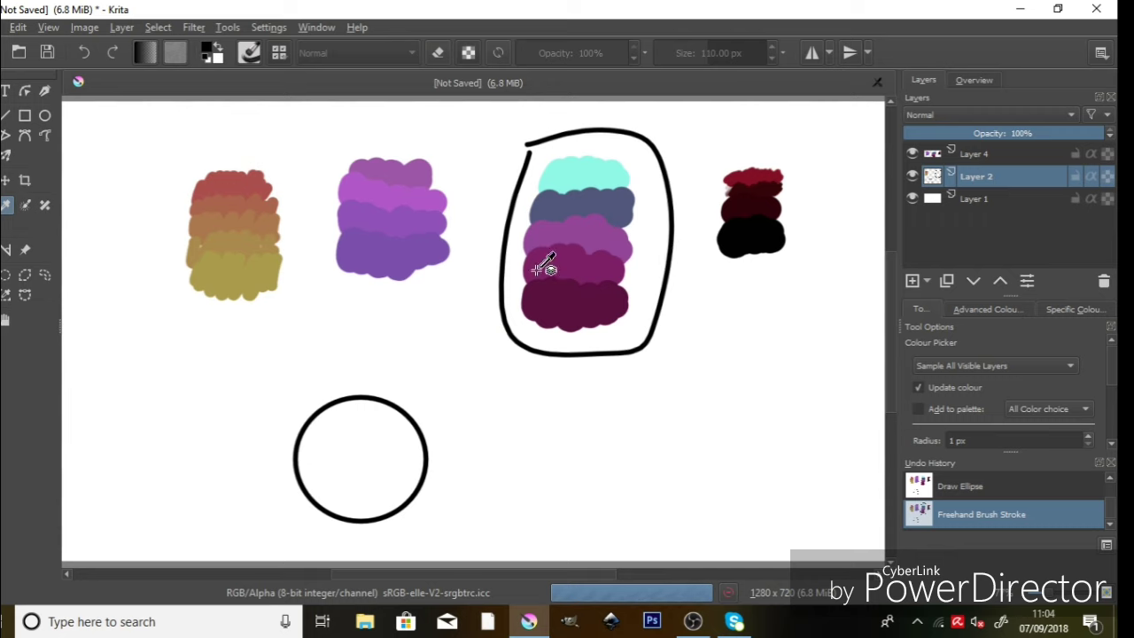
click(577, 303)
click(6, 110)
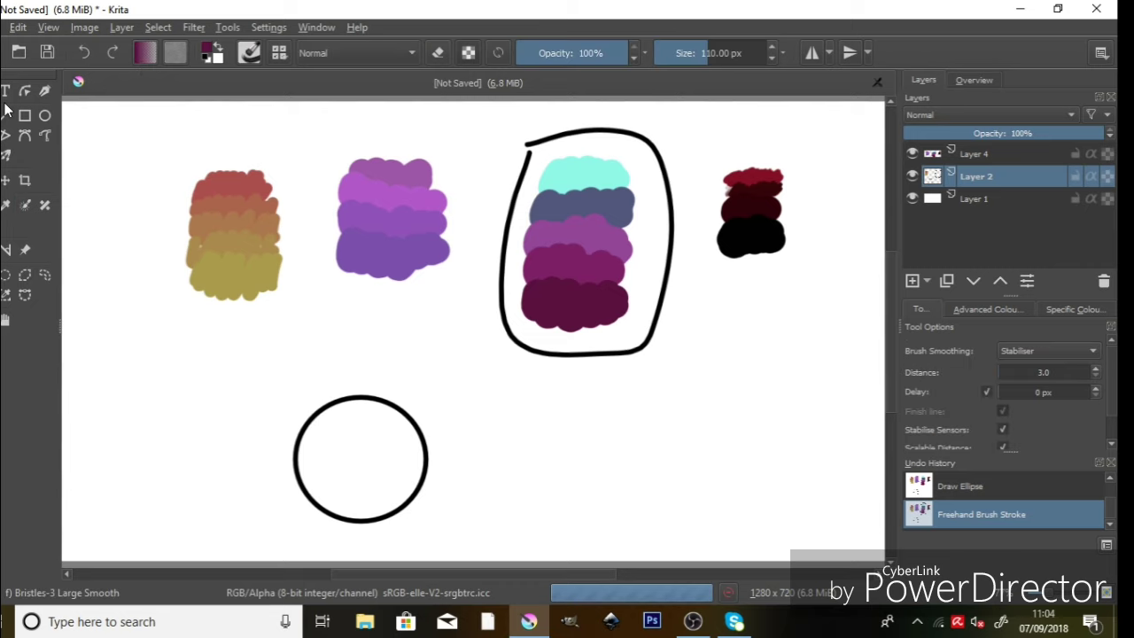
click(688, 52)
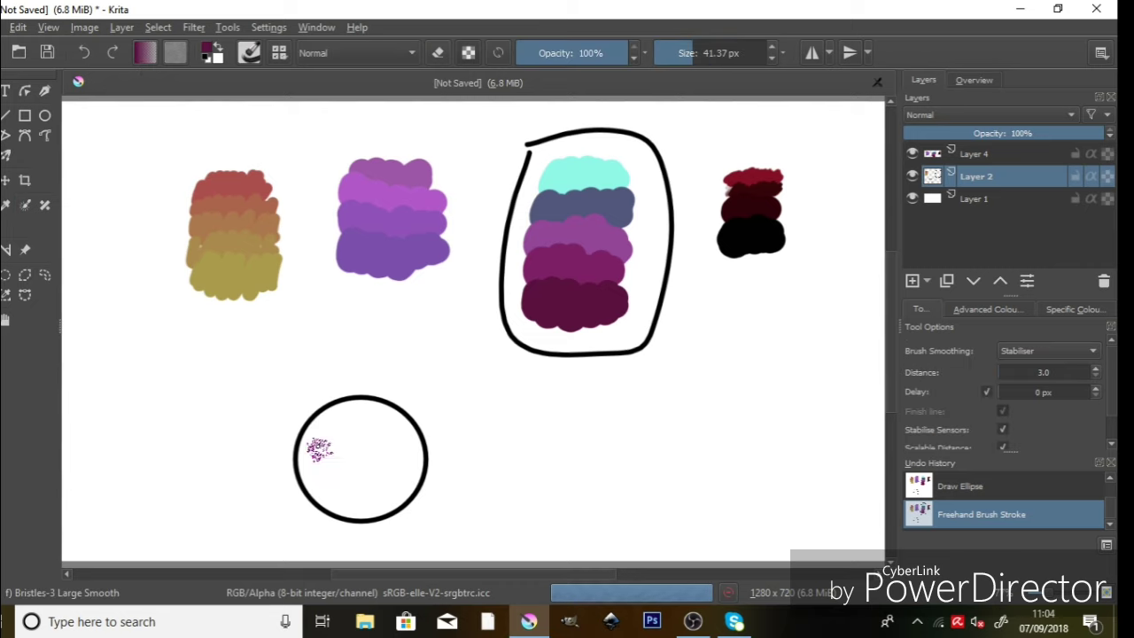
mouse_move(310, 459)
mouse_down()
mouse_move(327, 486)
mouse_move(330, 425)
mouse_move(348, 455)
mouse_move(336, 490)
mouse_move(357, 436)
mouse_move(329, 486)
mouse_up()
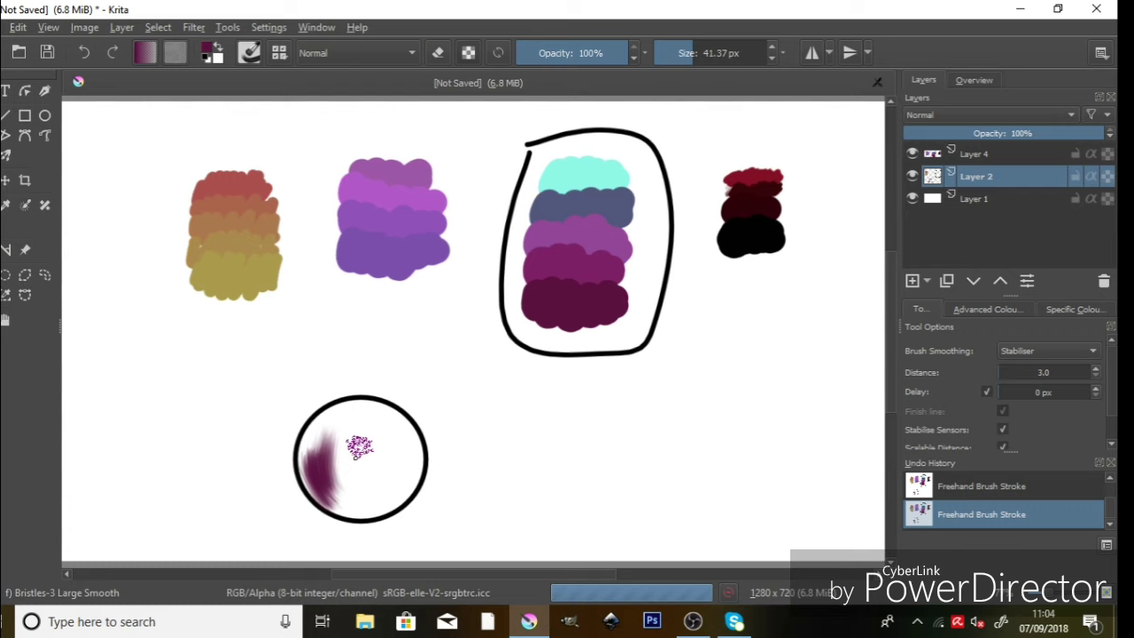
mouse_move(339, 411)
mouse_down()
mouse_move(335, 470)
mouse_move(314, 484)
mouse_move(338, 464)
mouse_move(319, 495)
mouse_move(322, 442)
mouse_move(321, 499)
mouse_move(294, 459)
mouse_move(324, 471)
mouse_move(306, 481)
mouse_move(329, 456)
mouse_move(310, 468)
mouse_move(325, 420)
mouse_move(302, 463)
mouse_move(318, 422)
mouse_move(310, 470)
mouse_move(338, 411)
mouse_move(318, 442)
mouse_move(355, 407)
mouse_move(328, 450)
mouse_move(341, 510)
mouse_move(385, 493)
mouse_move(358, 514)
mouse_move(416, 460)
mouse_move(391, 498)
mouse_move(418, 435)
mouse_move(411, 483)
mouse_move(413, 433)
mouse_move(416, 445)
mouse_move(380, 414)
mouse_move(348, 497)
mouse_move(359, 431)
mouse_move(360, 495)
mouse_move(374, 415)
mouse_move(359, 497)
mouse_move(372, 497)
mouse_move(365, 484)
mouse_move(376, 493)
mouse_move(385, 462)
mouse_move(384, 499)
mouse_move(374, 466)
mouse_move(372, 478)
mouse_move(394, 449)
mouse_move(362, 448)
mouse_move(380, 476)
mouse_move(366, 437)
mouse_move(372, 469)
mouse_move(354, 438)
mouse_move(368, 480)
mouse_move(372, 432)
mouse_move(371, 491)
mouse_move(408, 414)
mouse_move(386, 495)
mouse_move(392, 442)
mouse_move(364, 511)
mouse_move(393, 469)
mouse_move(349, 511)
mouse_move(393, 484)
mouse_move(331, 502)
mouse_move(376, 503)
mouse_move(320, 497)
mouse_move(334, 511)
mouse_move(312, 497)
mouse_move(313, 483)
mouse_move(358, 514)
mouse_move(336, 514)
mouse_move(299, 469)
mouse_move(310, 421)
mouse_move(322, 399)
mouse_move(434, 425)
mouse_move(416, 471)
mouse_move(413, 423)
mouse_move(399, 461)
mouse_move(319, 417)
mouse_move(356, 396)
mouse_move(331, 400)
mouse_move(319, 475)
mouse_move(349, 459)
mouse_move(354, 434)
mouse_move(371, 469)
mouse_move(367, 442)
mouse_move(363, 498)
mouse_move(337, 496)
mouse_move(395, 471)
mouse_move(373, 420)
mouse_move(358, 455)
mouse_move(354, 410)
mouse_move(349, 430)
mouse_move(369, 445)
mouse_move(381, 427)
mouse_move(398, 451)
mouse_move(359, 504)
mouse_move(367, 405)
mouse_move(388, 409)
mouse_move(387, 363)
mouse_move(357, 387)
mouse_move(344, 379)
mouse_move(379, 372)
mouse_move(420, 379)
mouse_up()
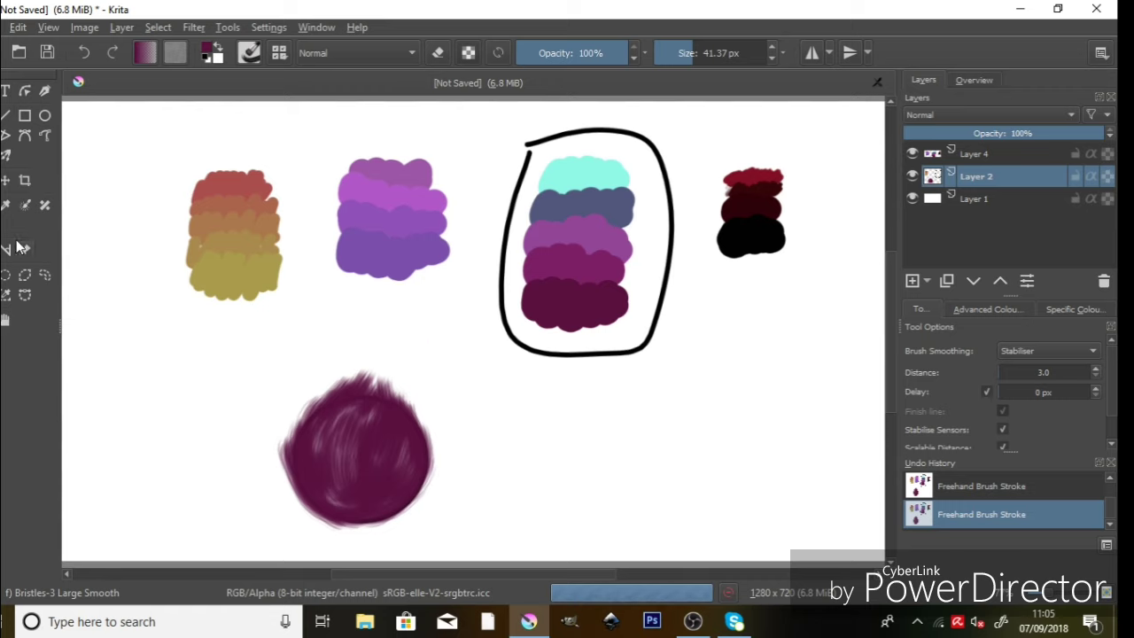
- Sample a purple, set the brush to 21.53 px, and build fur strokes along the ball's left edge
click(6, 205)
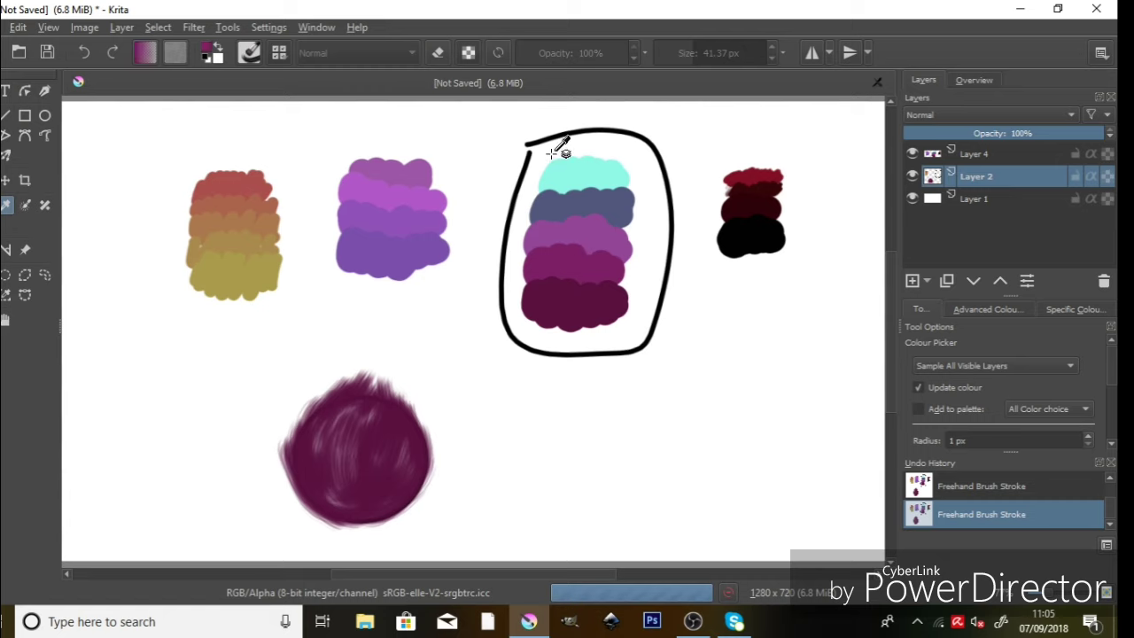
key(b)
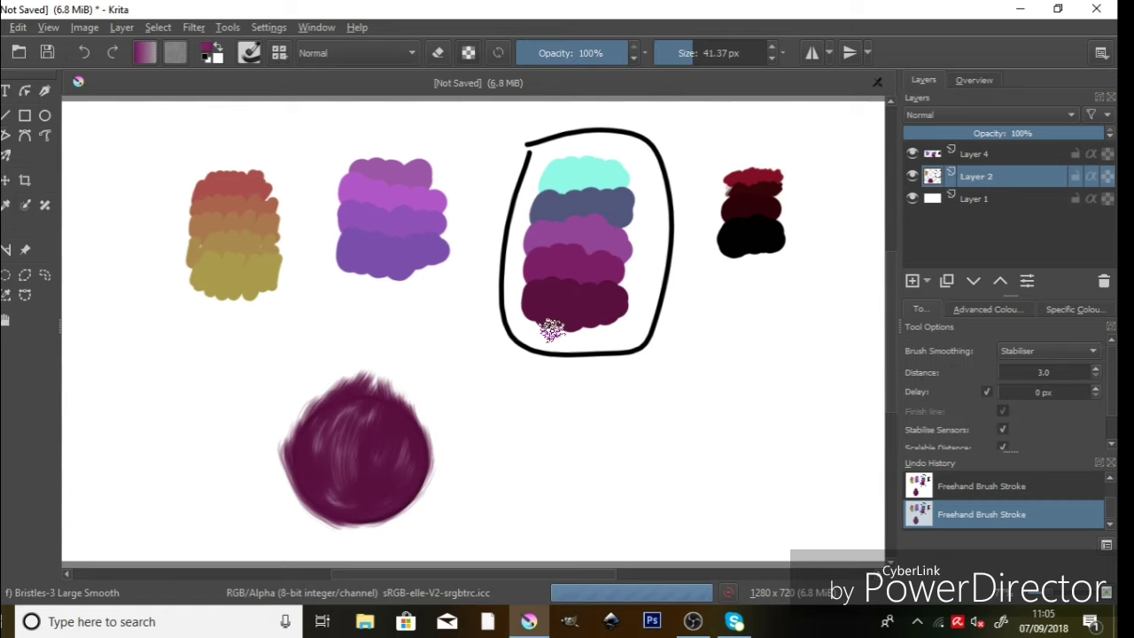
click(686, 55)
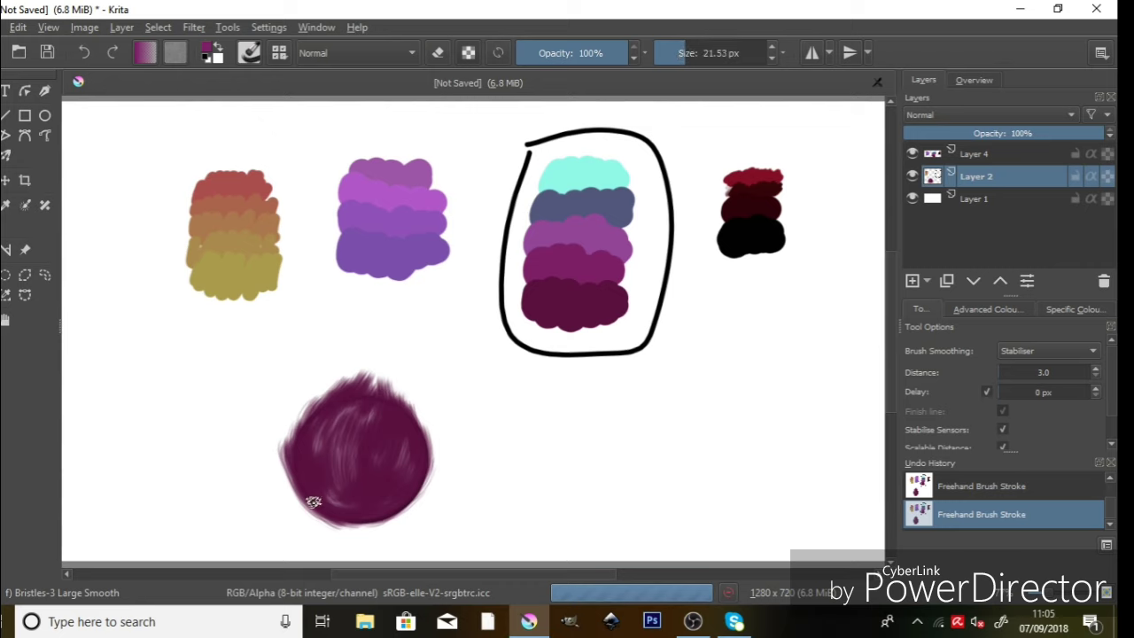
drag(324, 459, 328, 438)
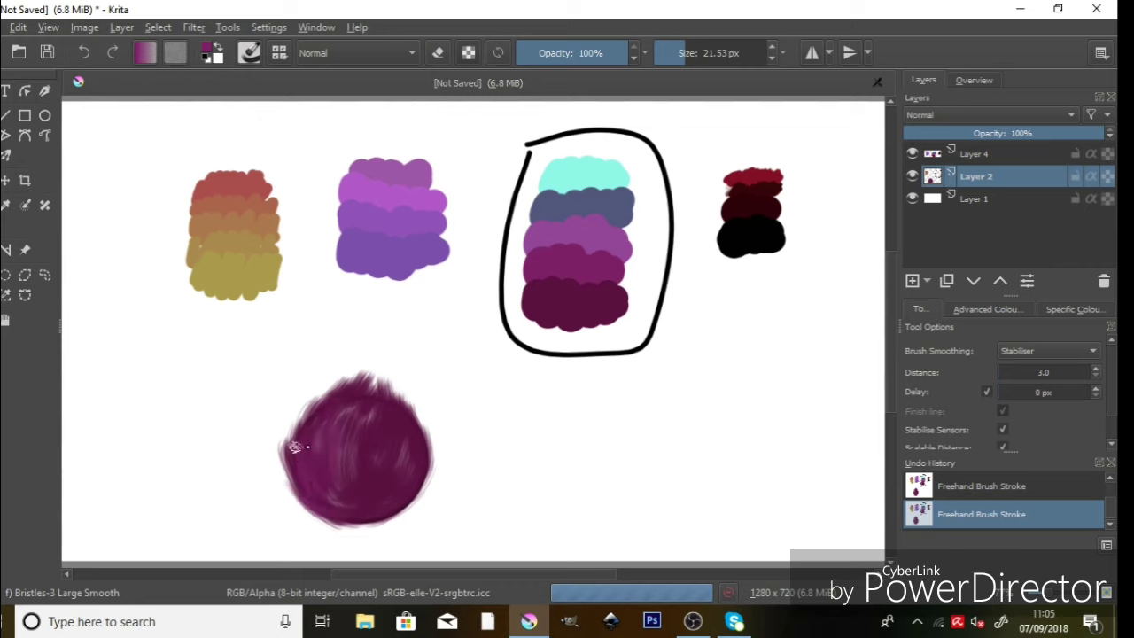
mouse_move(299, 493)
mouse_down()
mouse_move(322, 464)
mouse_move(295, 484)
mouse_up()
mouse_move(330, 437)
mouse_down()
mouse_move(296, 477)
mouse_move(300, 417)
mouse_move(313, 478)
mouse_move(293, 424)
mouse_move(330, 490)
mouse_move(313, 418)
mouse_up()
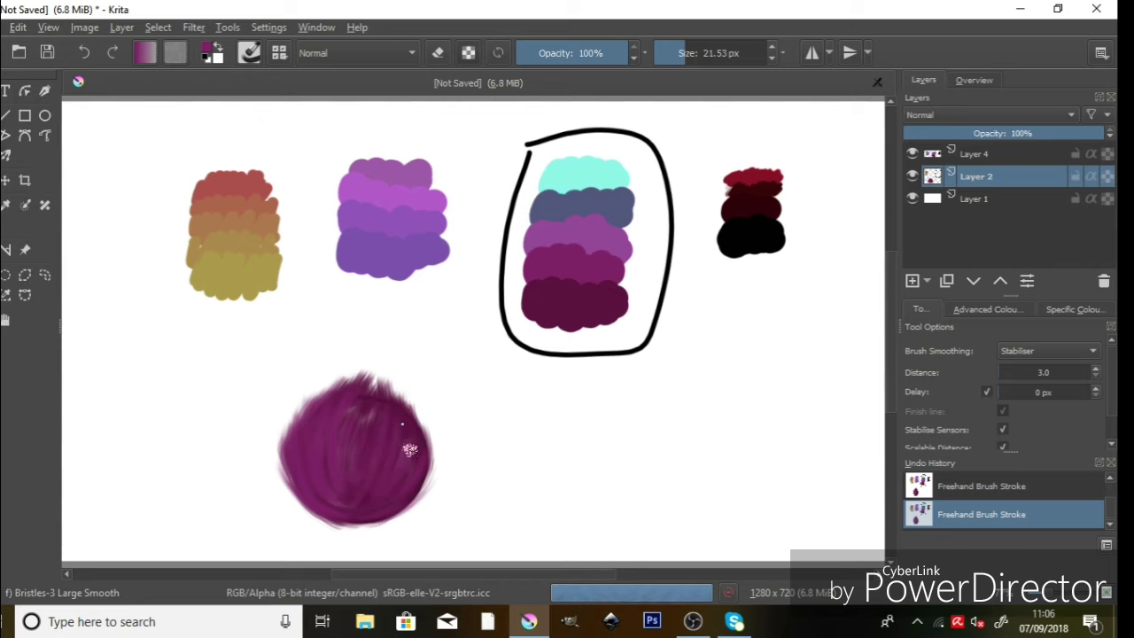
- Add fur streaks across the top, pulling strands past the edge, and texture the bottom edges
mouse_move(411, 470)
mouse_down()
mouse_move(406, 397)
mouse_move(426, 465)
mouse_up()
mouse_move(396, 428)
mouse_down()
mouse_move(370, 366)
mouse_move(379, 414)
mouse_up()
mouse_move(392, 369)
mouse_down()
mouse_move(366, 475)
mouse_move(386, 354)
mouse_move(380, 433)
mouse_move(381, 372)
mouse_move(360, 416)
mouse_move(333, 396)
mouse_move(371, 347)
mouse_move(330, 416)
mouse_move(363, 351)
mouse_move(377, 412)
mouse_move(381, 352)
mouse_move(369, 394)
mouse_move(360, 386)
mouse_move(383, 386)
mouse_move(387, 359)
mouse_move(398, 413)
mouse_move(402, 378)
mouse_move(403, 406)
mouse_up()
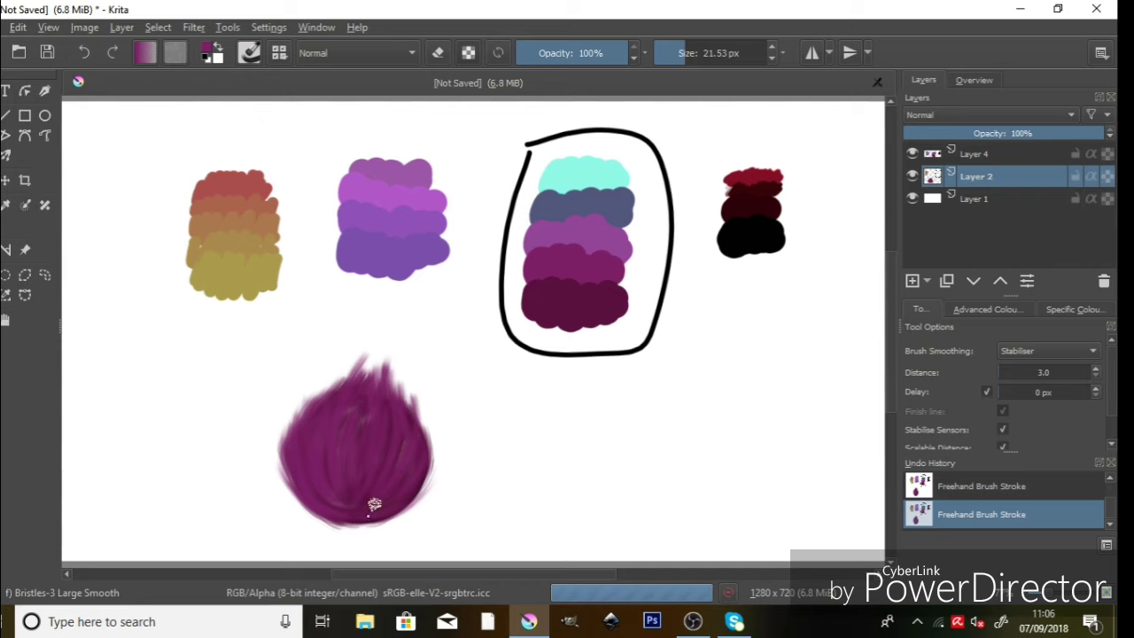
mouse_move(414, 510)
mouse_down()
mouse_move(354, 521)
mouse_move(412, 487)
mouse_move(359, 523)
mouse_move(393, 500)
mouse_move(377, 518)
mouse_move(436, 472)
mouse_move(413, 493)
mouse_move(395, 449)
mouse_up()
mouse_move(333, 514)
mouse_down()
mouse_move(278, 473)
mouse_move(325, 513)
mouse_move(316, 501)
mouse_move(304, 514)
mouse_move(313, 505)
mouse_move(270, 453)
mouse_move(314, 505)
mouse_move(301, 413)
mouse_up()
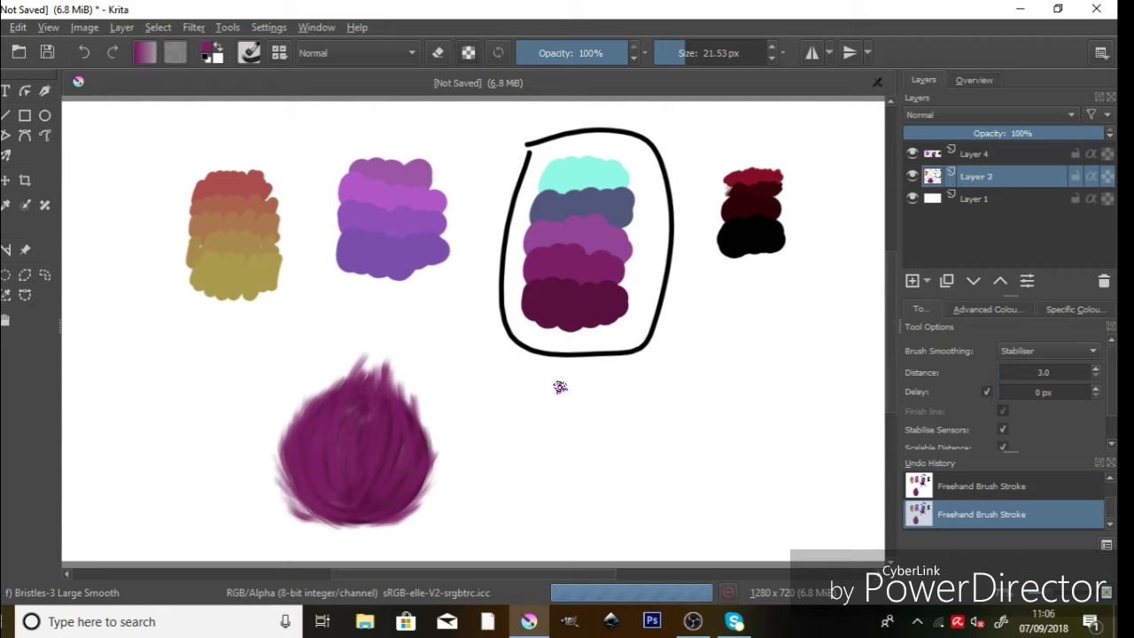
- Sample the lighter violet swatch band and paint vertical fur strands over the ball and its right side
click(6, 205)
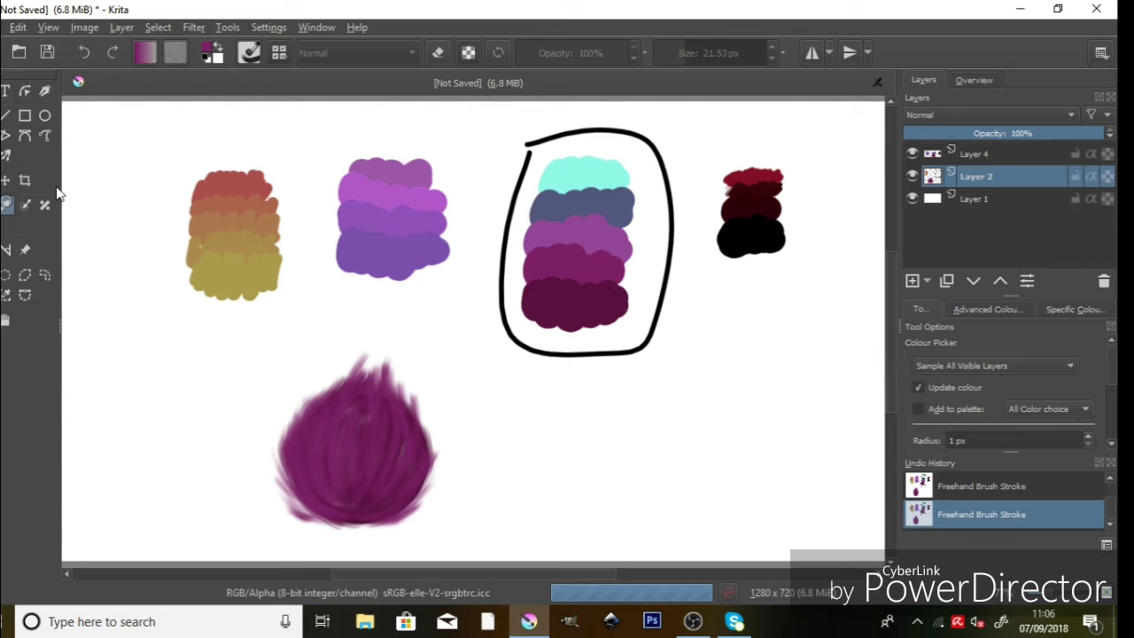
click(609, 232)
key(b)
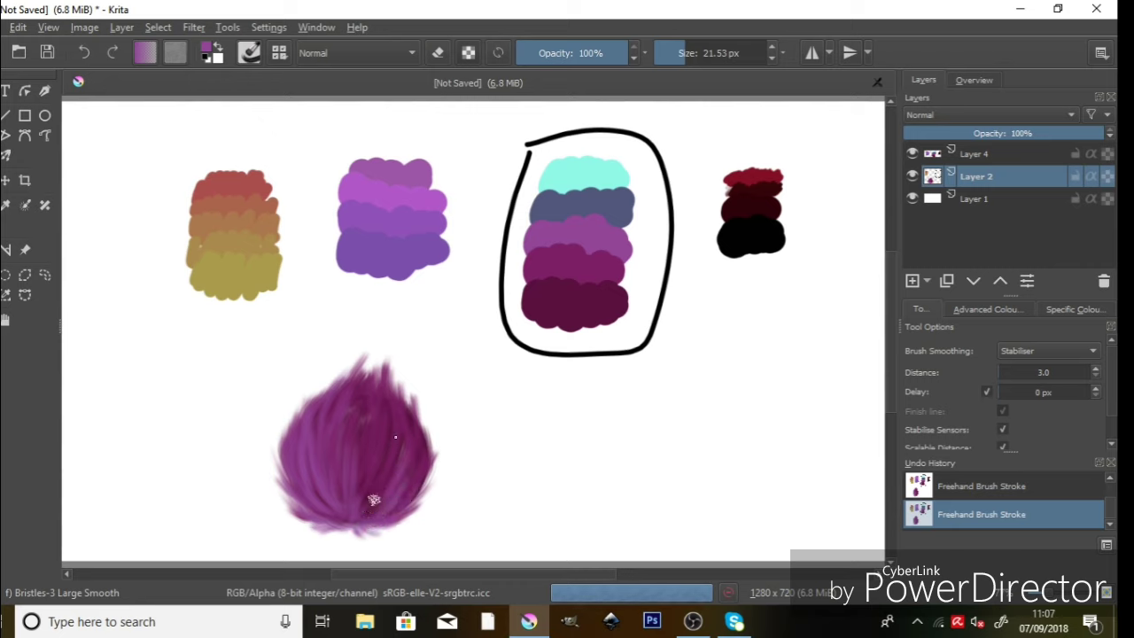
mouse_move(375, 485)
mouse_down()
mouse_move(371, 402)
mouse_move(357, 500)
mouse_move(363, 387)
mouse_move(363, 445)
mouse_move(386, 405)
mouse_up()
mouse_move(398, 496)
mouse_down()
mouse_move(414, 440)
mouse_move(420, 458)
mouse_move(392, 489)
mouse_move(408, 386)
mouse_move(412, 449)
mouse_move(398, 387)
mouse_move(395, 424)
mouse_move(384, 359)
mouse_move(379, 421)
mouse_move(371, 344)
mouse_move(353, 465)
mouse_move(351, 397)
mouse_move(353, 494)
mouse_move(355, 416)
mouse_move(356, 485)
mouse_move(368, 507)
mouse_move(396, 410)
mouse_move(359, 508)
mouse_move(406, 477)
mouse_move(367, 516)
mouse_up()
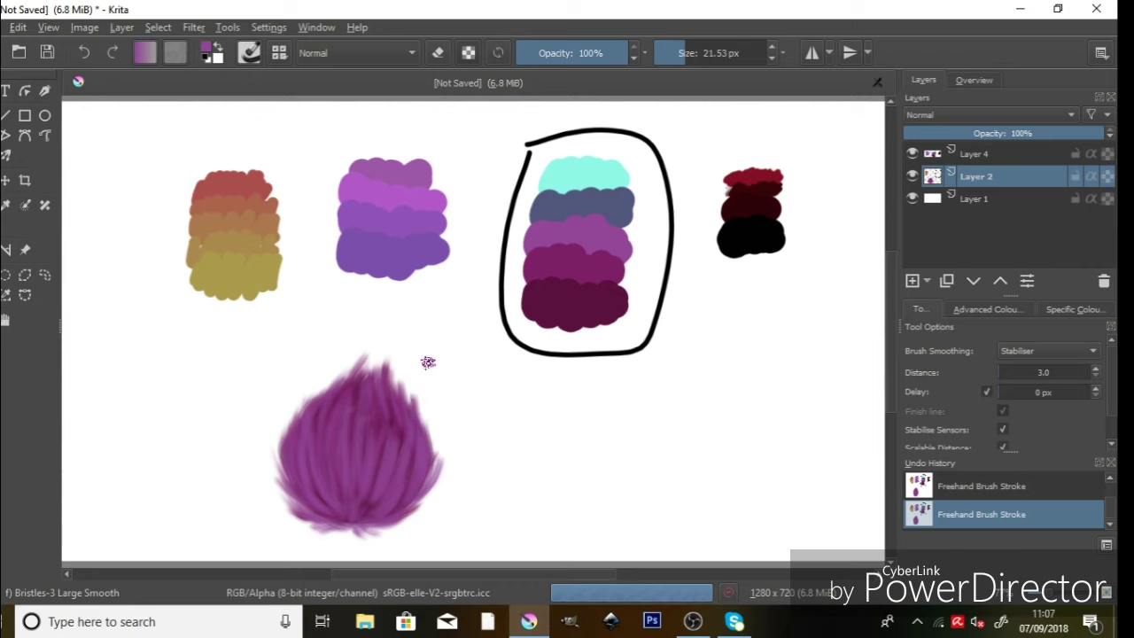
- Sample the slate blue band, enlarge the brush to 31.49 px, and streak the ball's bottom
click(6, 205)
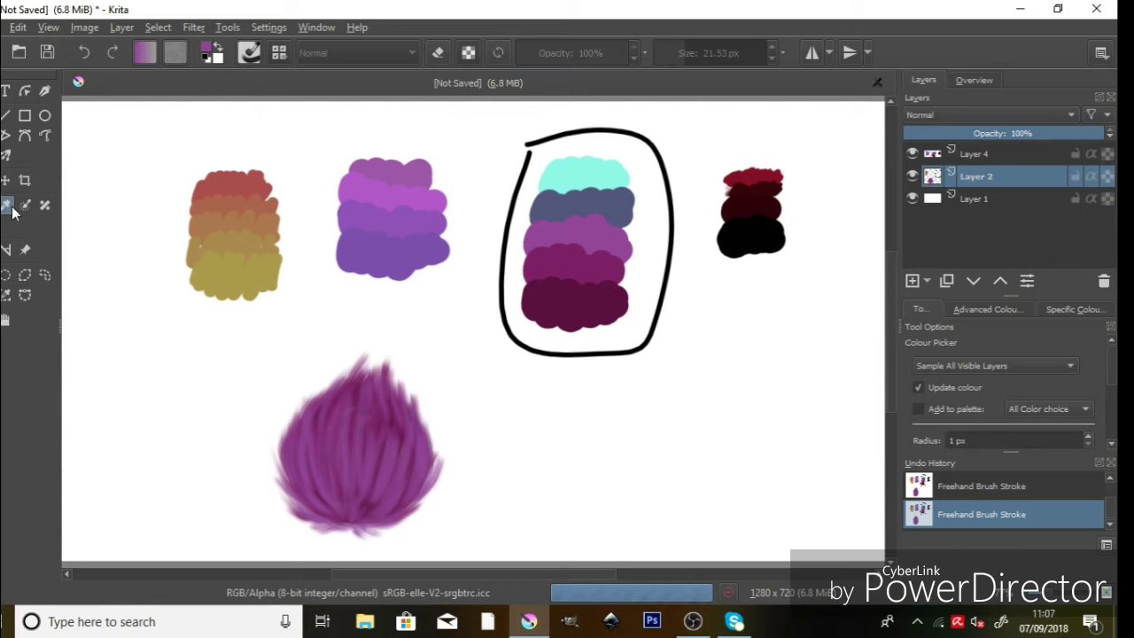
click(607, 198)
click(7, 115)
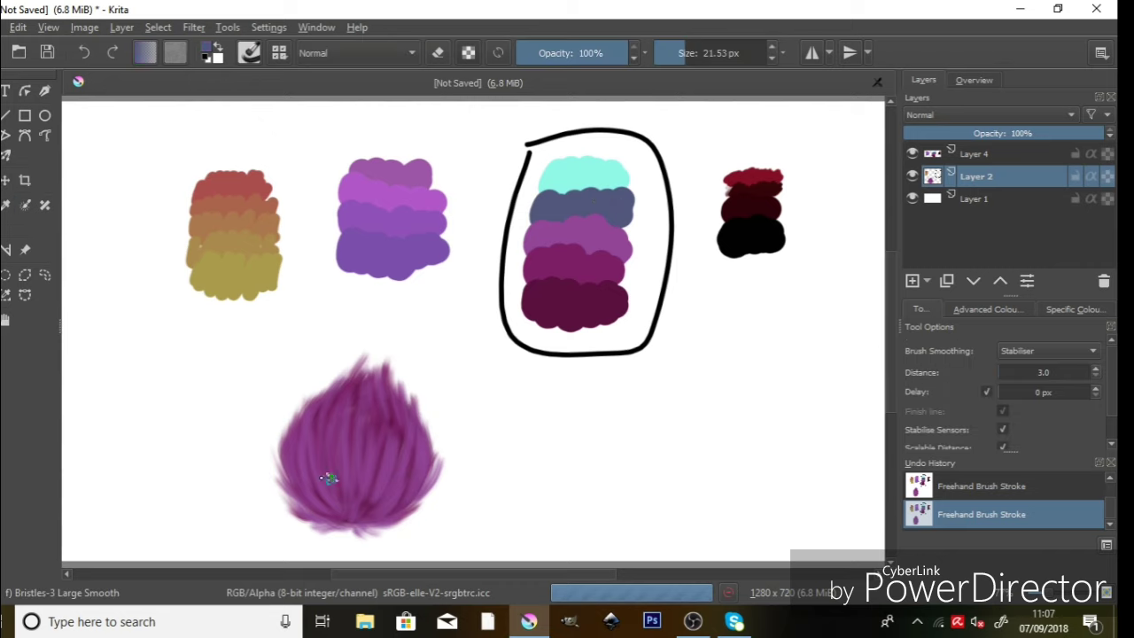
key(bracketright)
key(bracketright)
key(bracketright)
key(bracketright)
drag(354, 519, 301, 529)
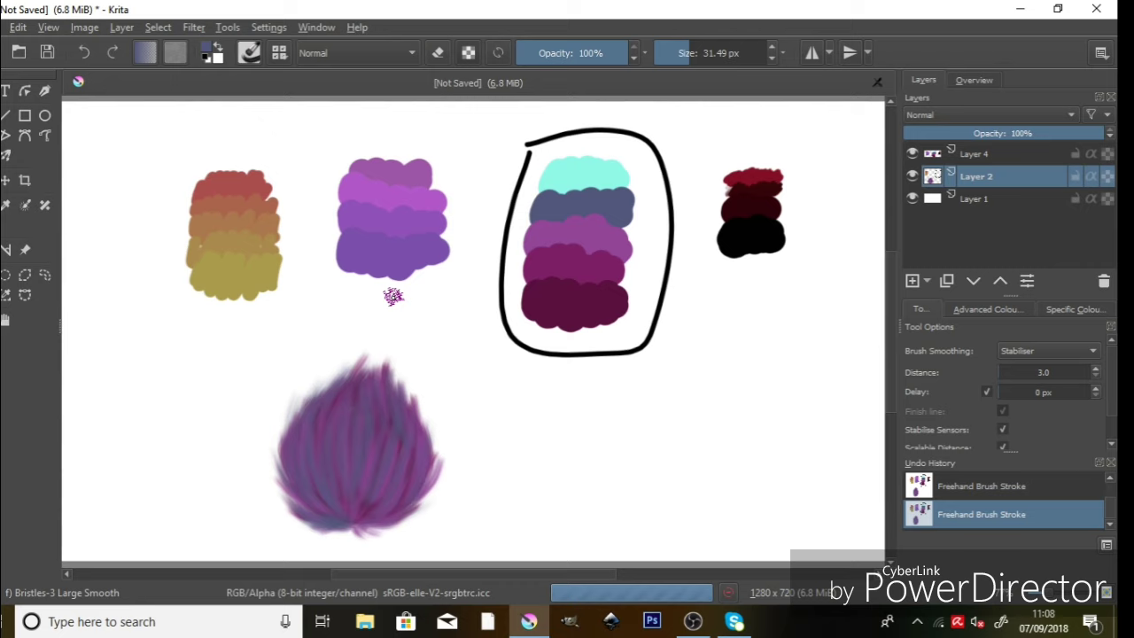
- Sample the cyan top band and sweep 44.13 px teal strokes through the ball, hazing its lower right
click(9, 206)
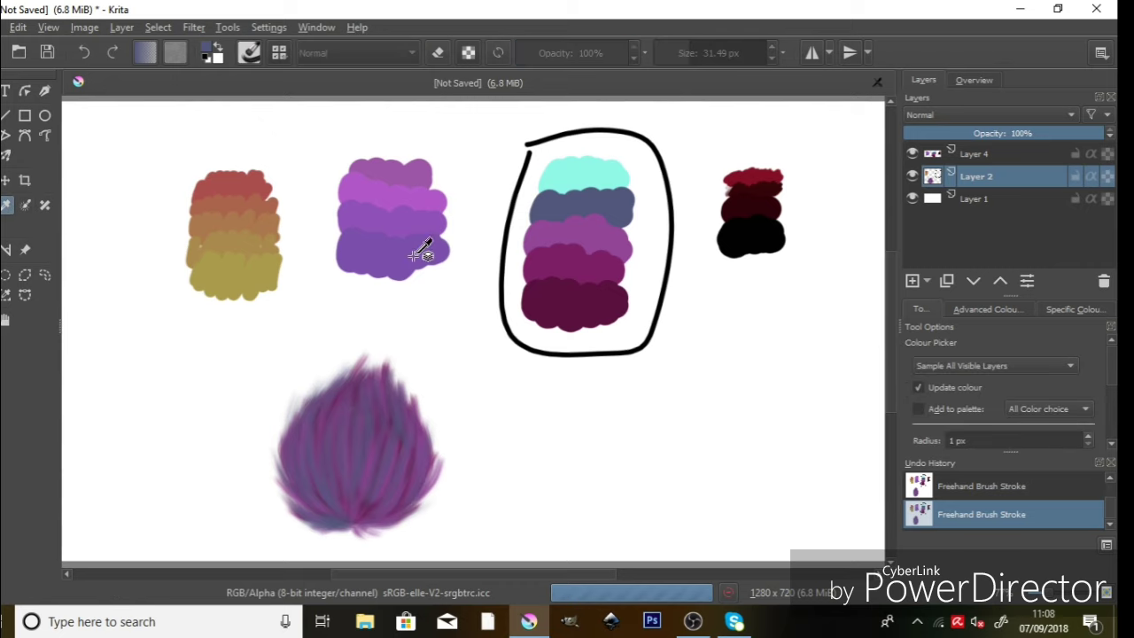
click(599, 164)
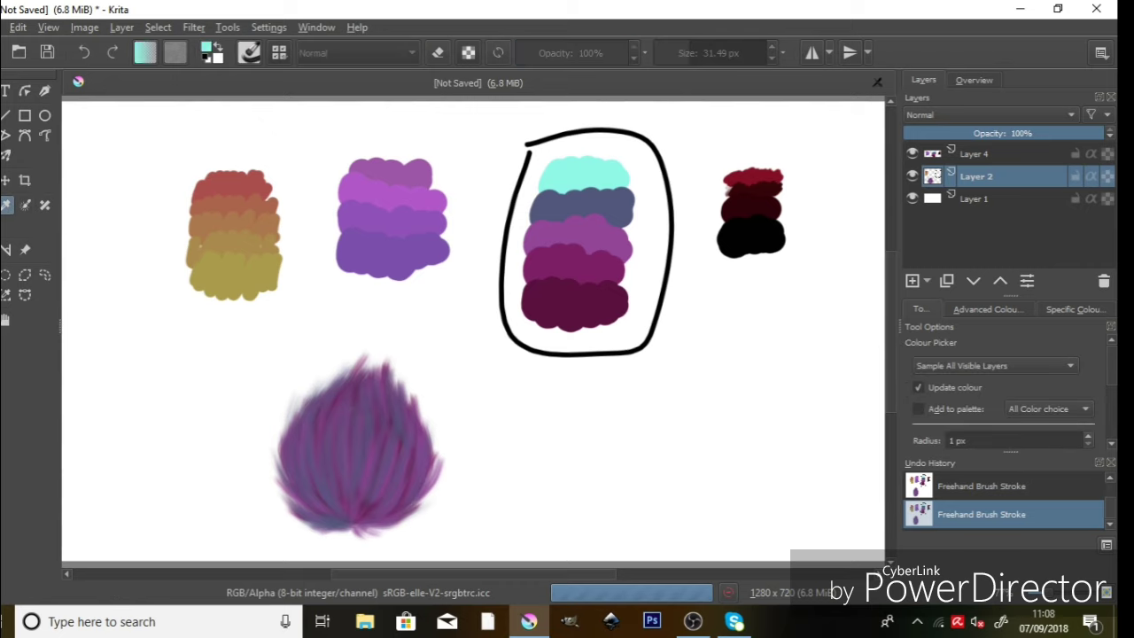
click(44, 91)
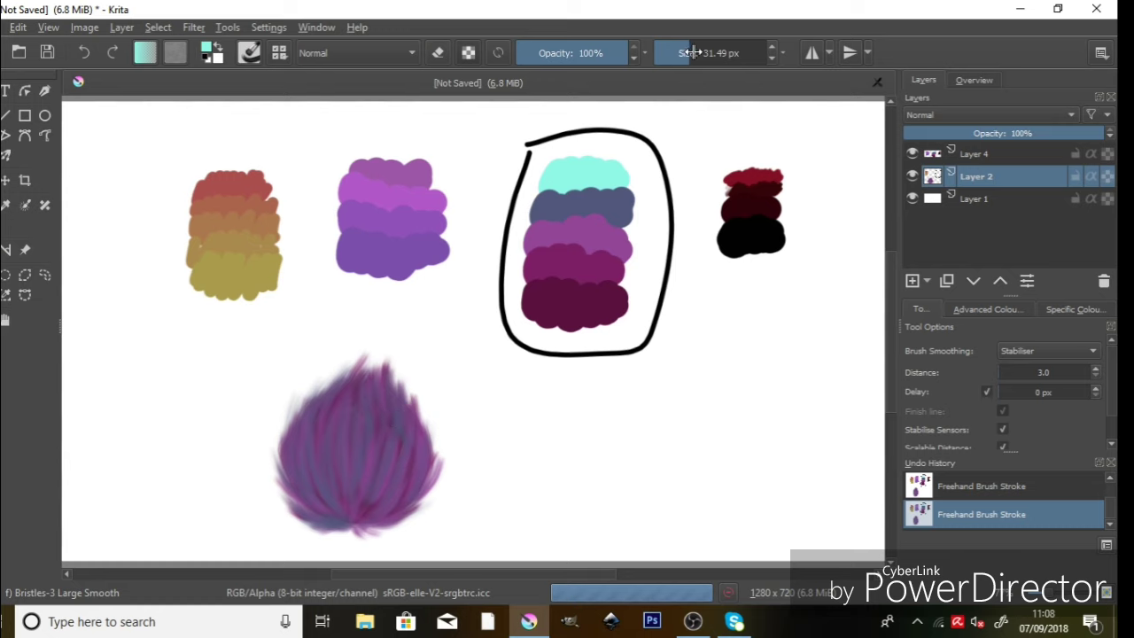
drag(693, 53, 719, 54)
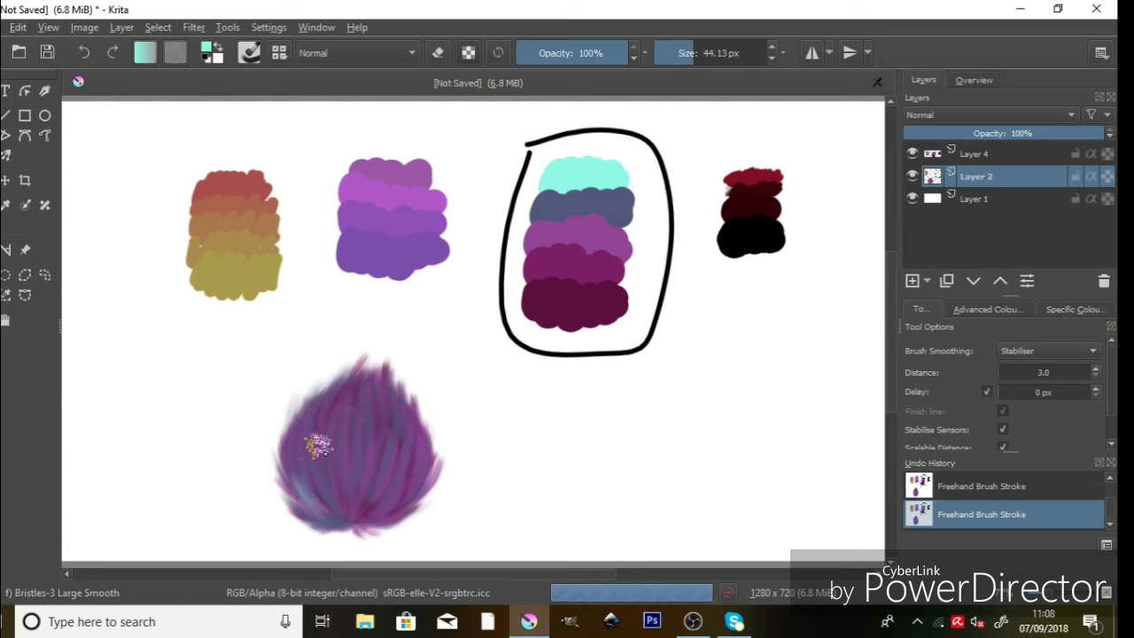
mouse_move(319, 445)
mouse_down()
mouse_move(306, 483)
mouse_move(330, 454)
mouse_move(323, 499)
mouse_move(343, 421)
mouse_move(351, 509)
mouse_move(344, 403)
mouse_move(355, 506)
mouse_move(341, 496)
mouse_move(364, 452)
mouse_move(341, 502)
mouse_move(363, 388)
mouse_up()
drag(345, 514, 348, 379)
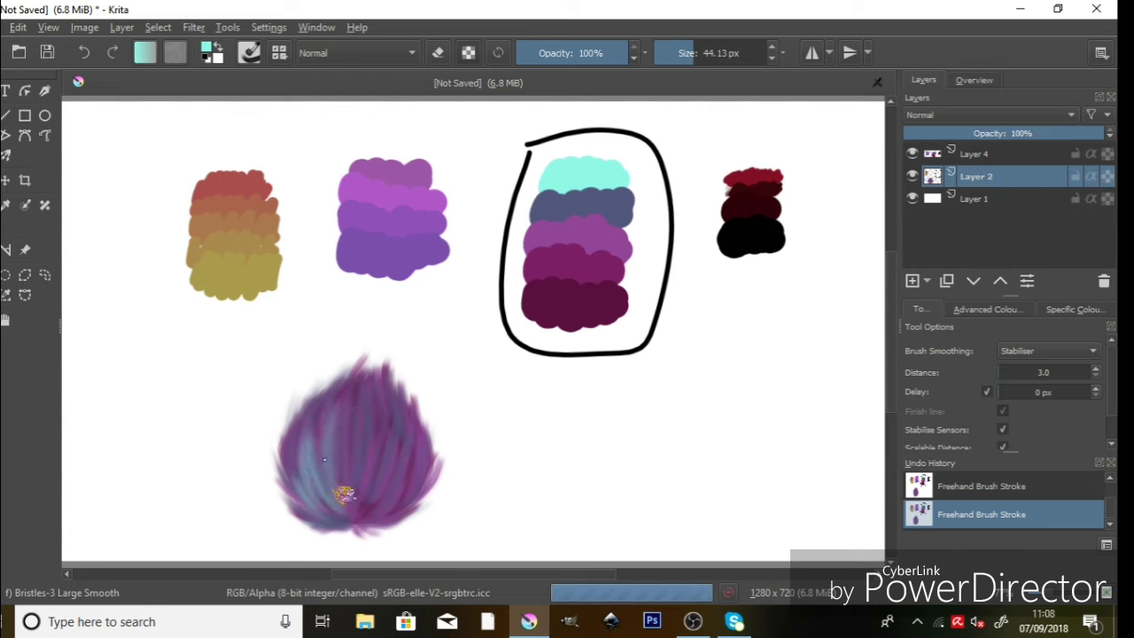
drag(343, 494, 303, 467)
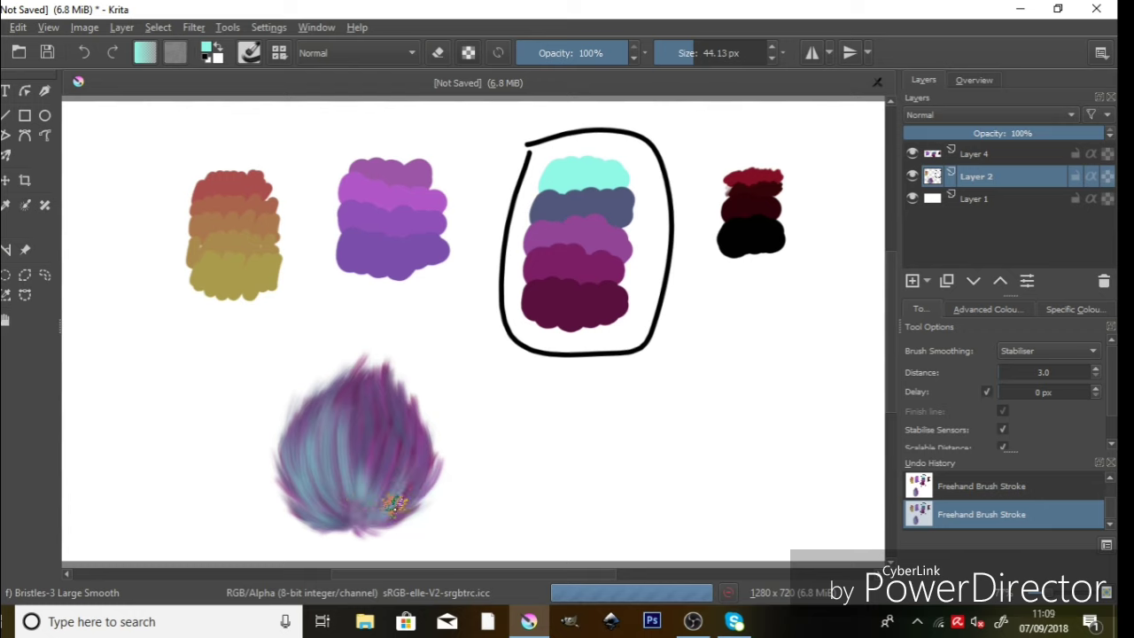
drag(391, 502, 381, 506)
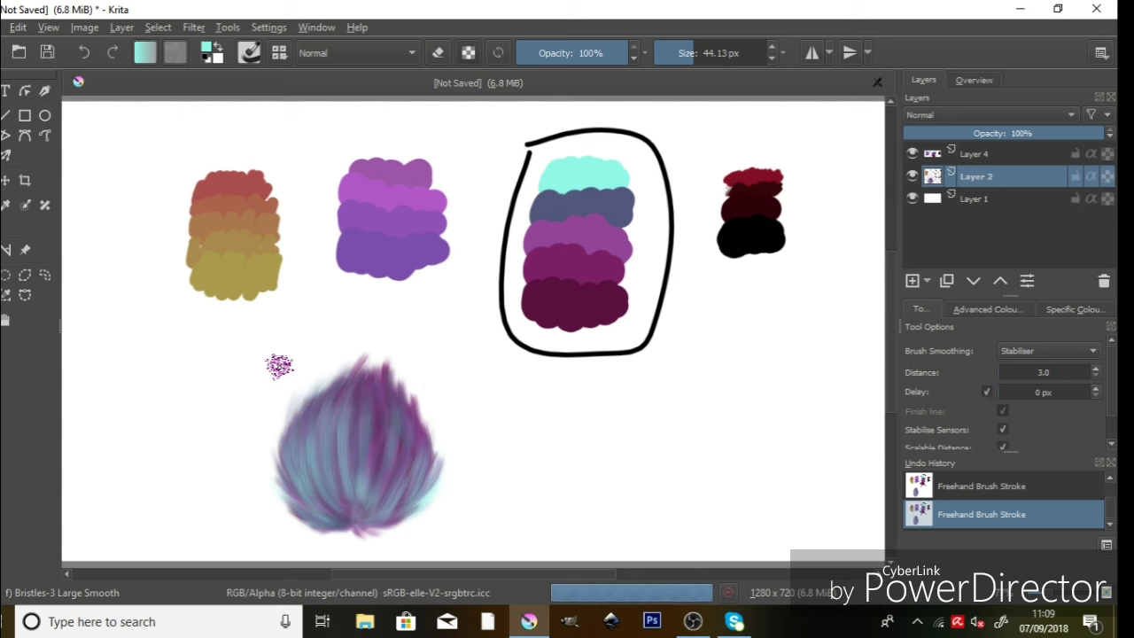
- Select the Basic-6 Details brush preset and shrink it to 1.16 px
click(278, 53)
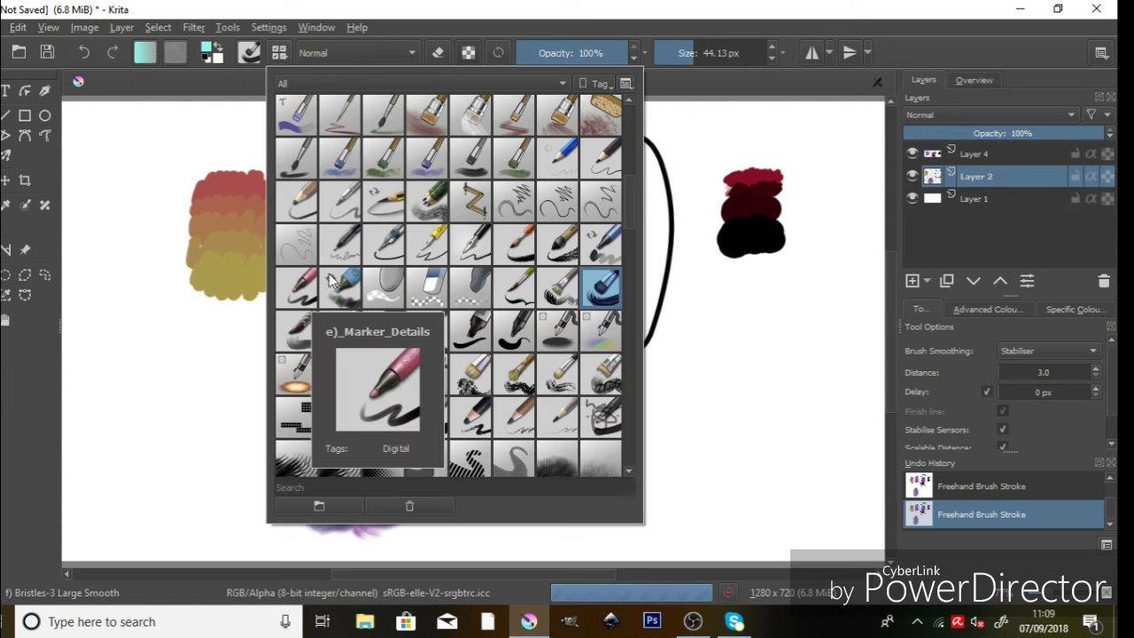
scroll(625, 198, up, 5)
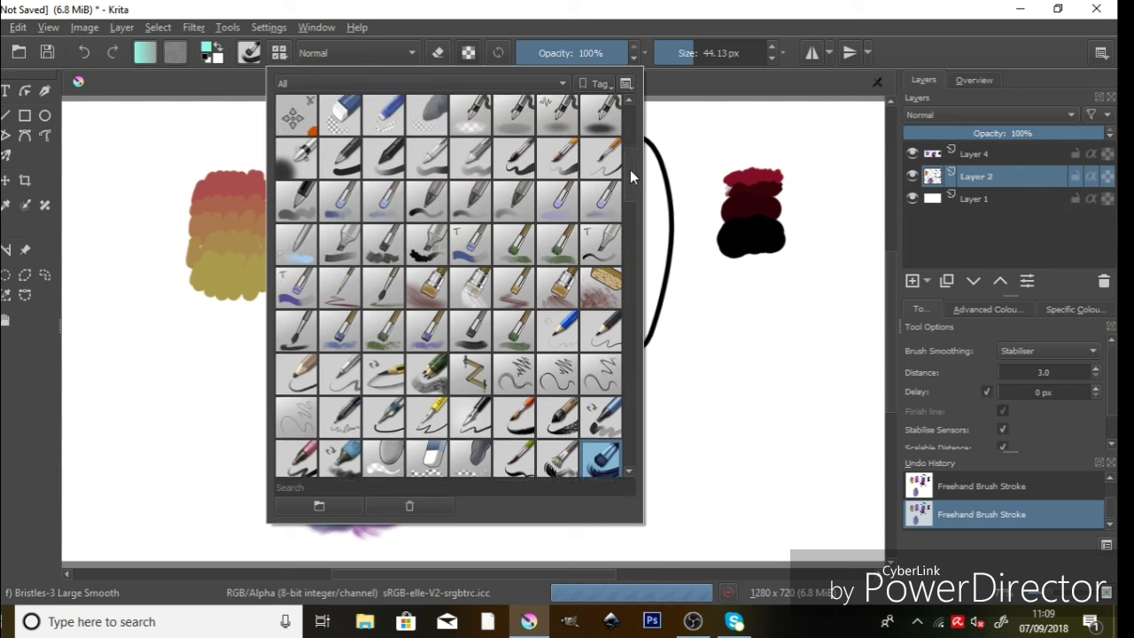
click(604, 202)
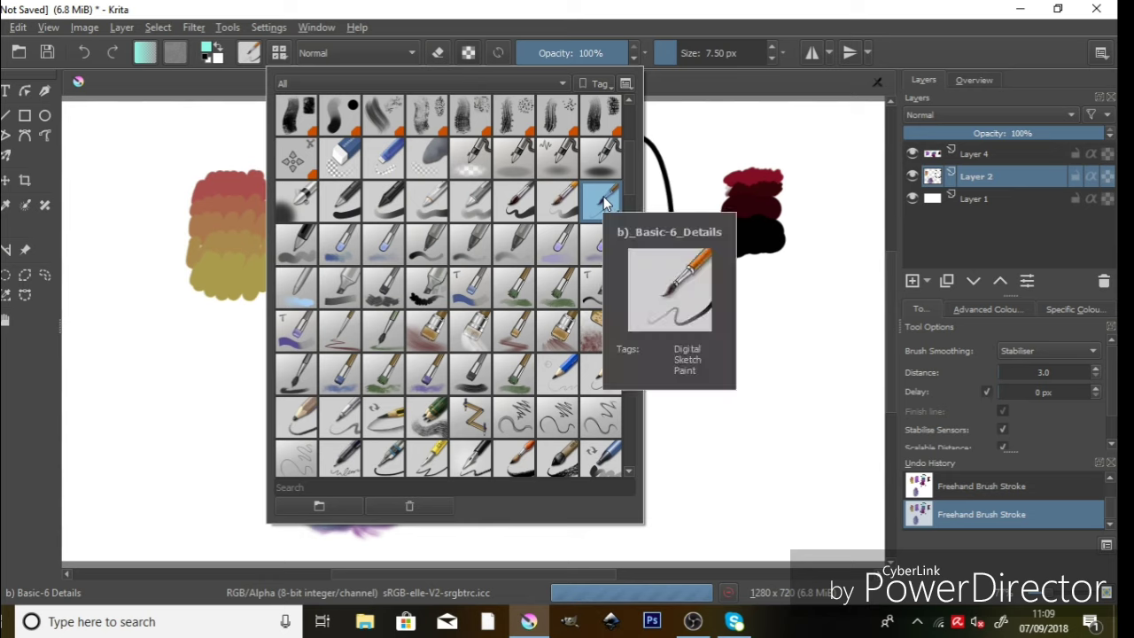
click(740, 29)
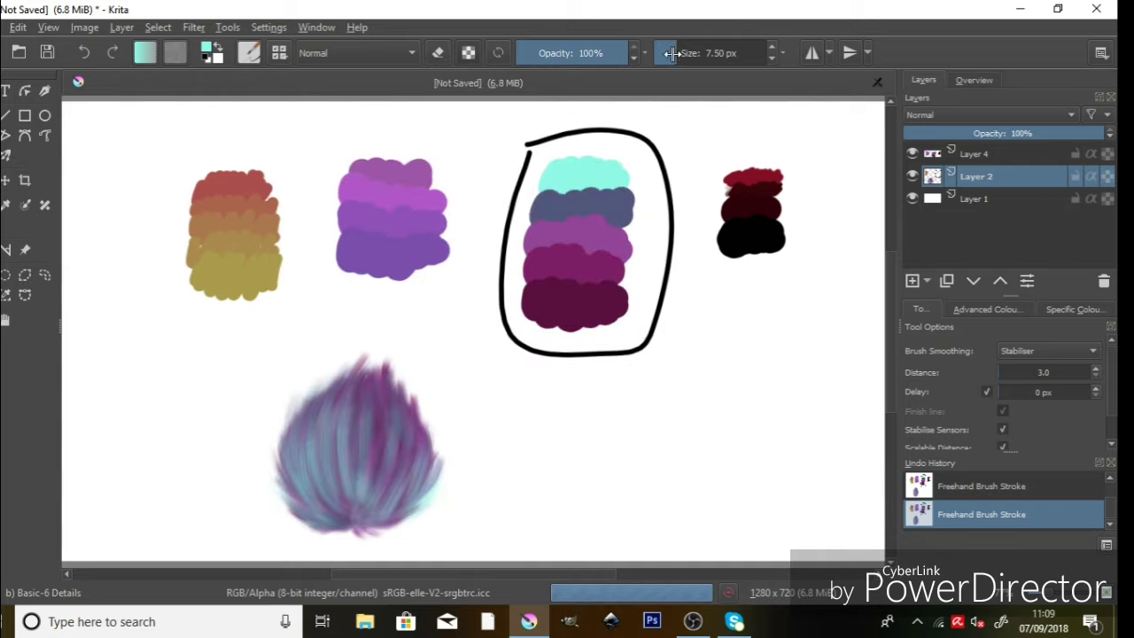
drag(671, 53, 660, 53)
click(8, 204)
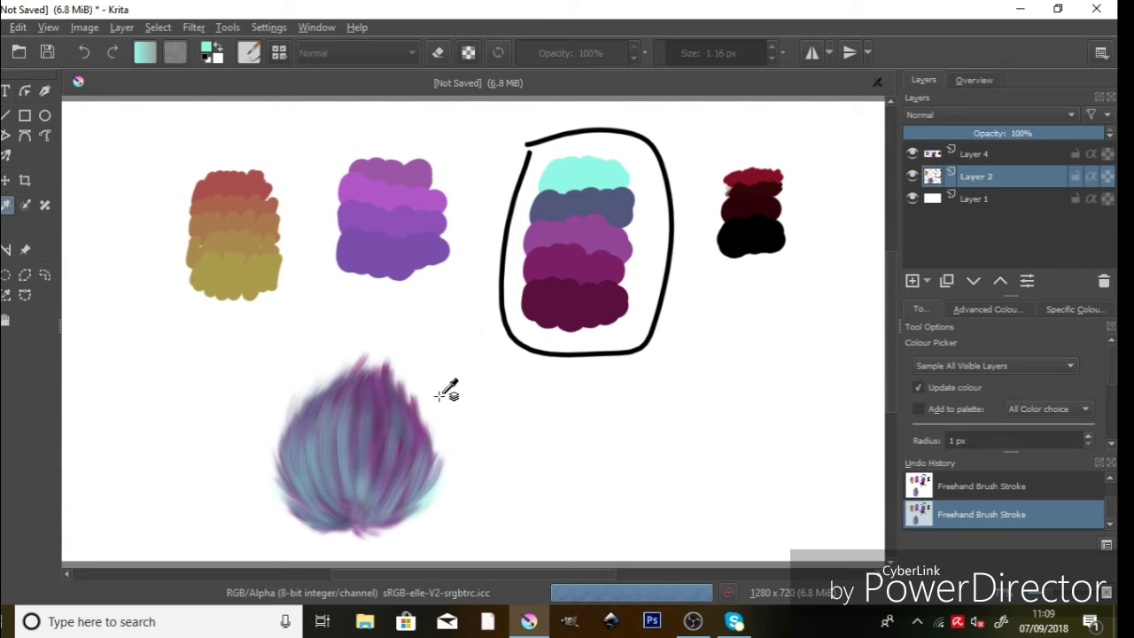
- Sample the slate blue from the circled swatches and return to the 1.16 px detail brush
click(609, 196)
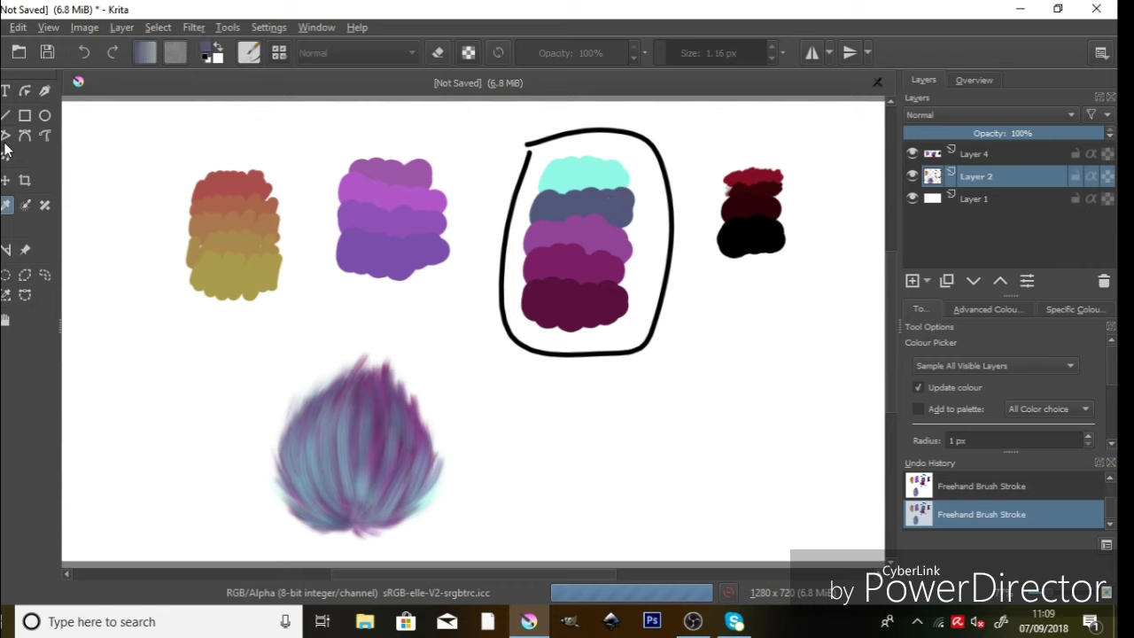
key(b)
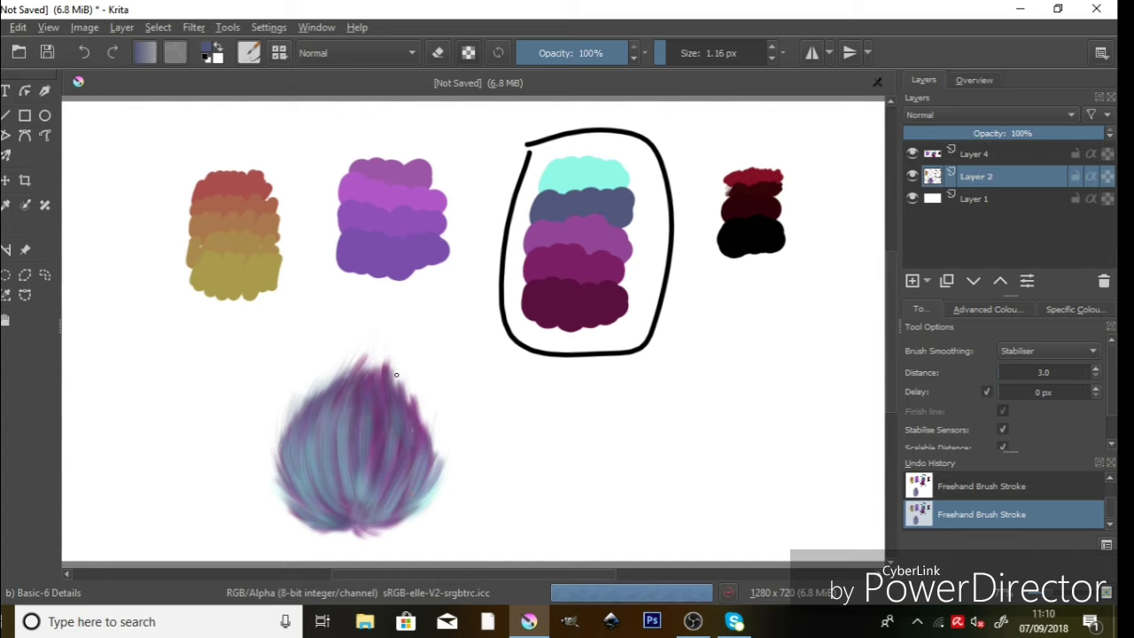
- Sample the pink-purple swatch and paint fine hair strands over the fur ball
click(8, 203)
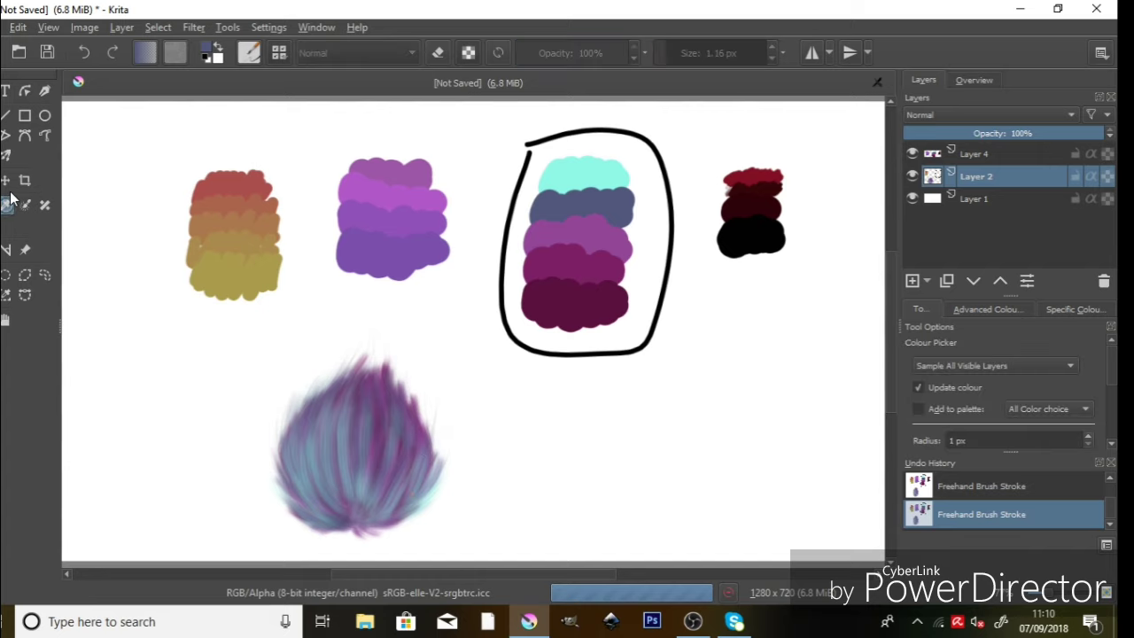
click(589, 229)
key(b)
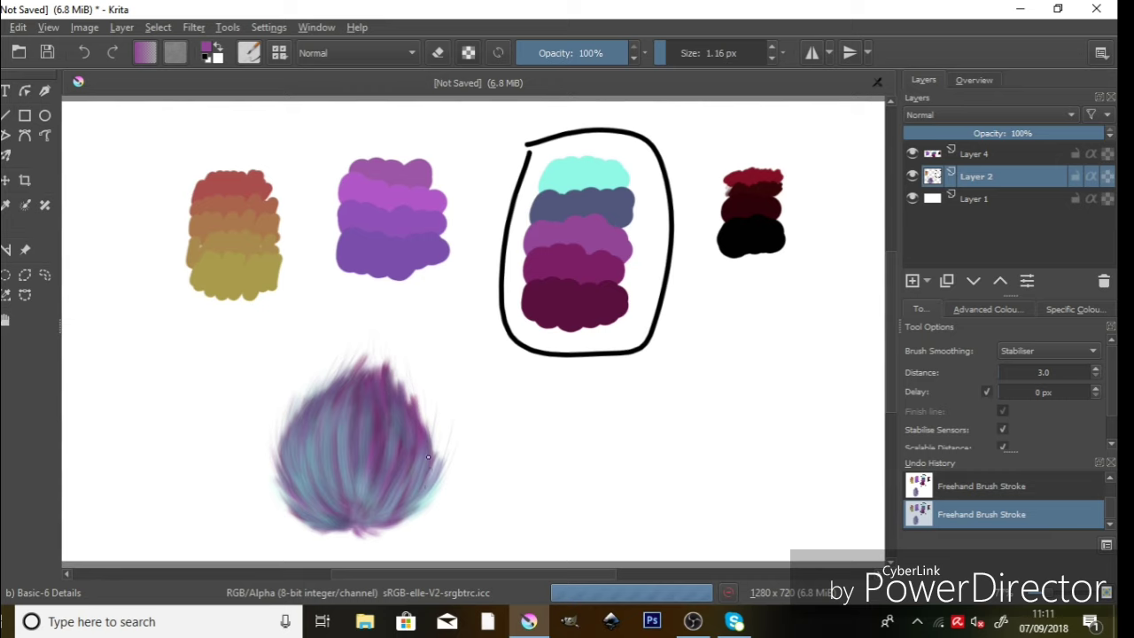
- Sample the darker magenta swatch and paint more strands with the Freehand Brush
click(6, 205)
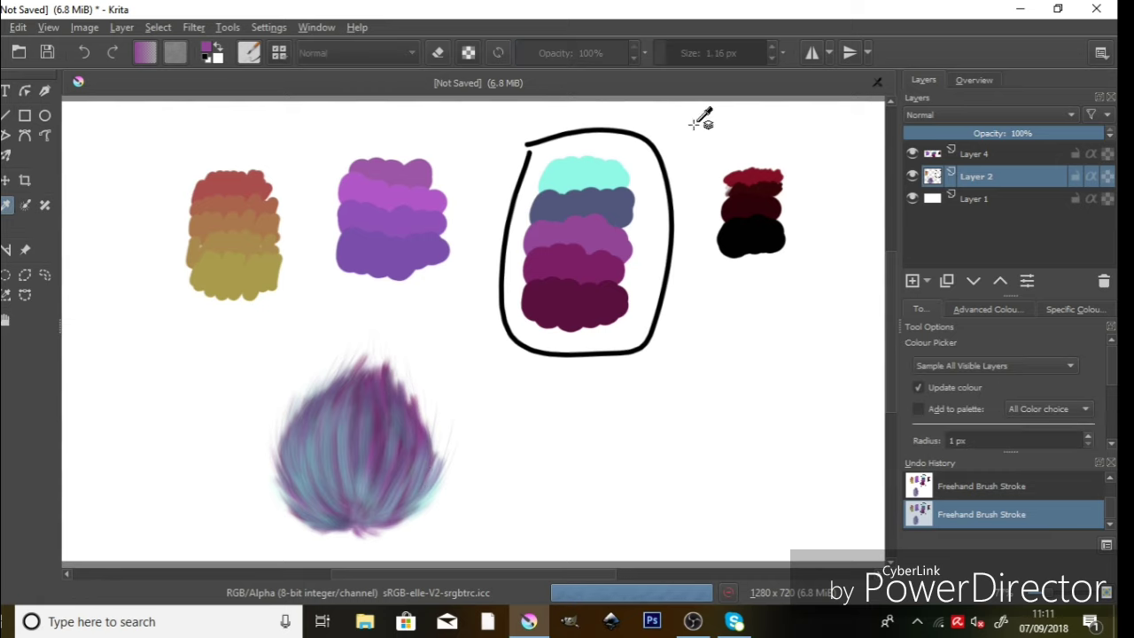
click(588, 257)
click(7, 157)
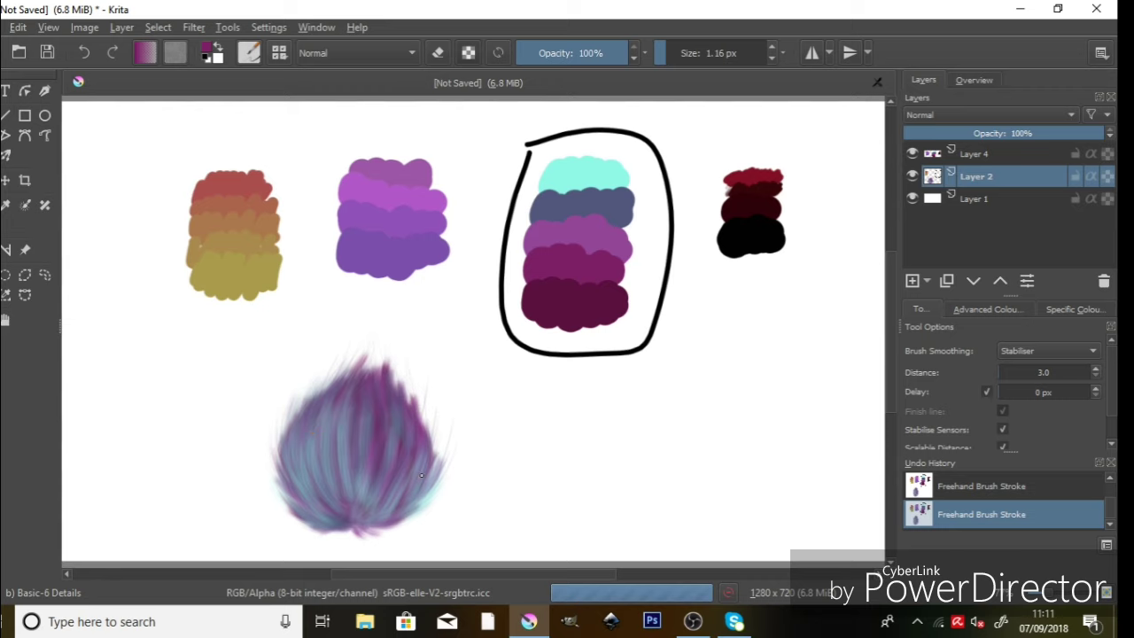
- Paint more dark magenta strands around the fur ball, then zoom in close on it
click(6, 205)
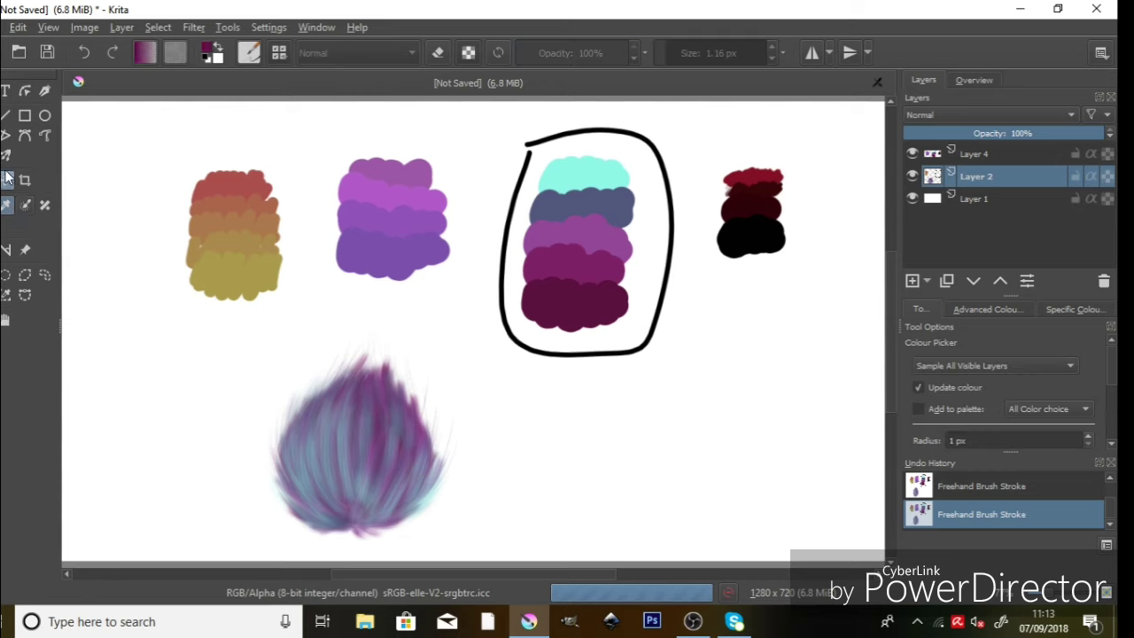
key(b)
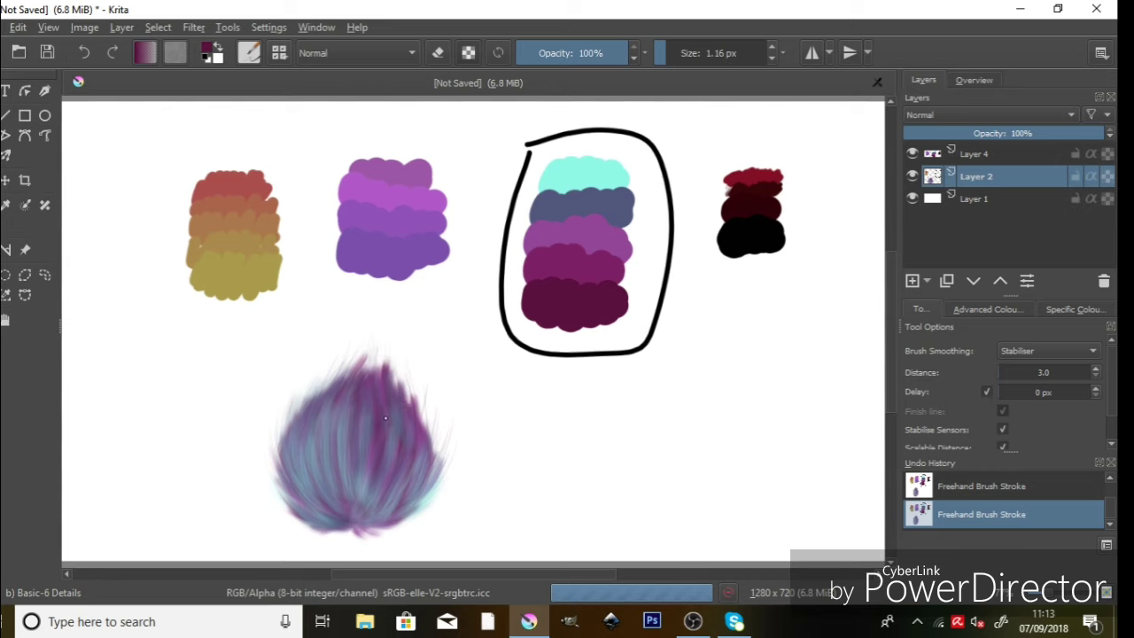
key(ctrl+space)
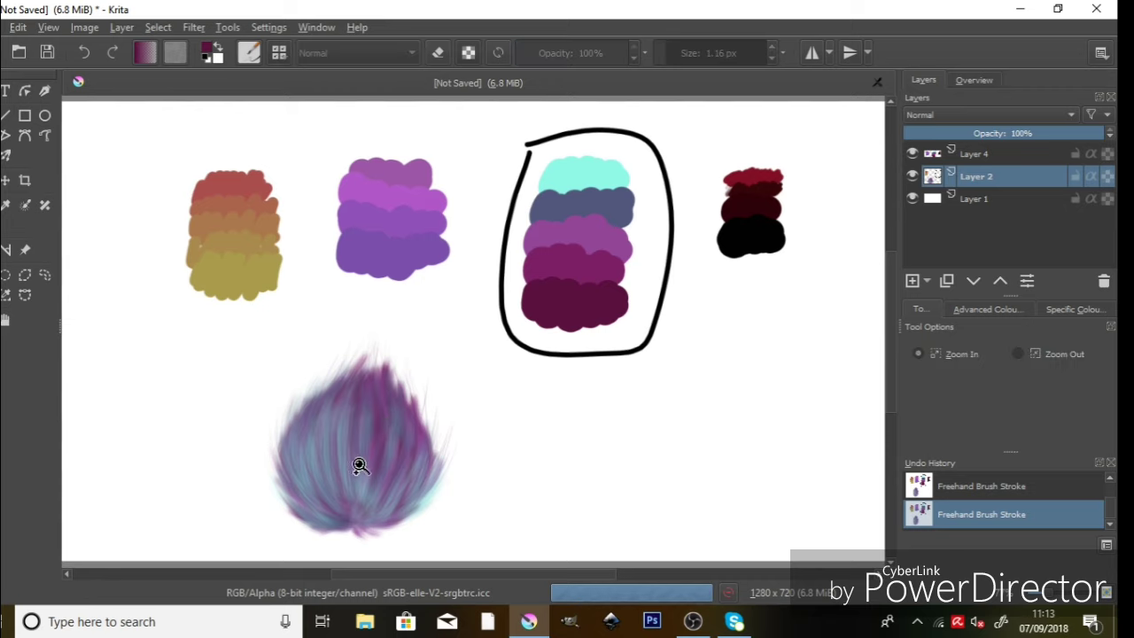
drag(357, 463, 562, 503)
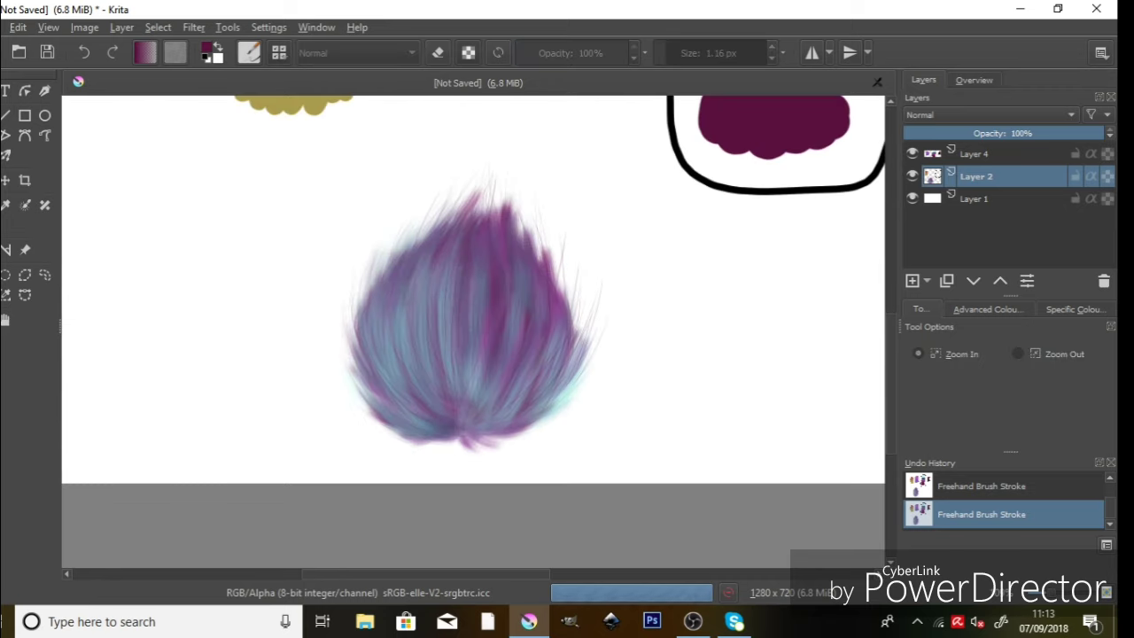
key(b)
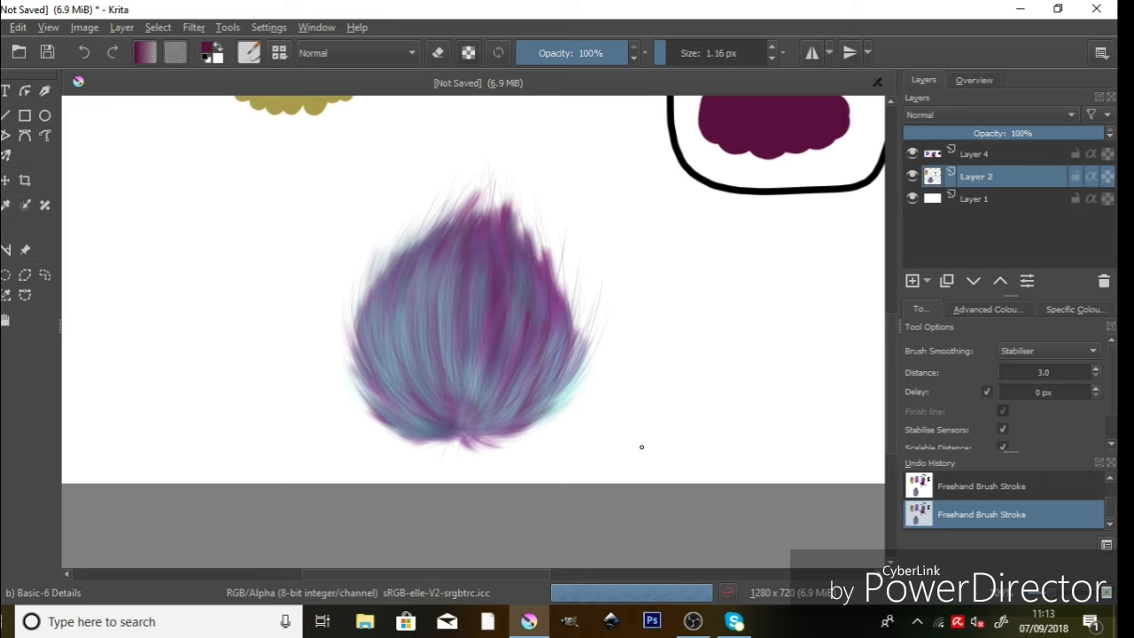
- Pick the Bristles-3 Large Smooth preset (110 px) from the brush presets list
scroll(641, 446, up, 5)
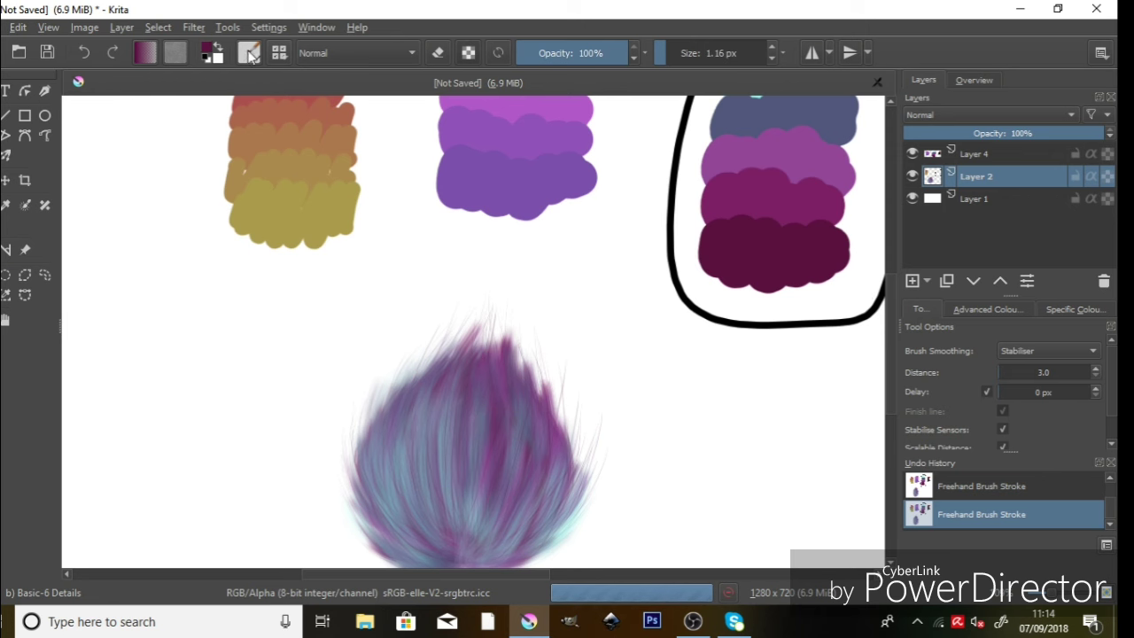
click(280, 53)
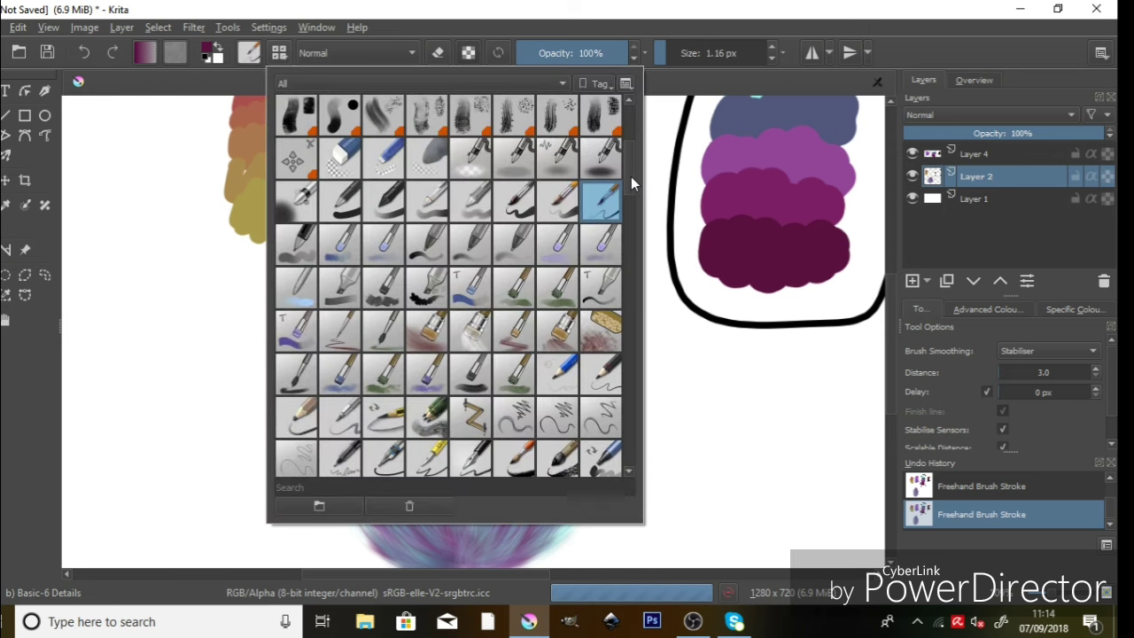
drag(630, 177, 631, 216)
click(601, 246)
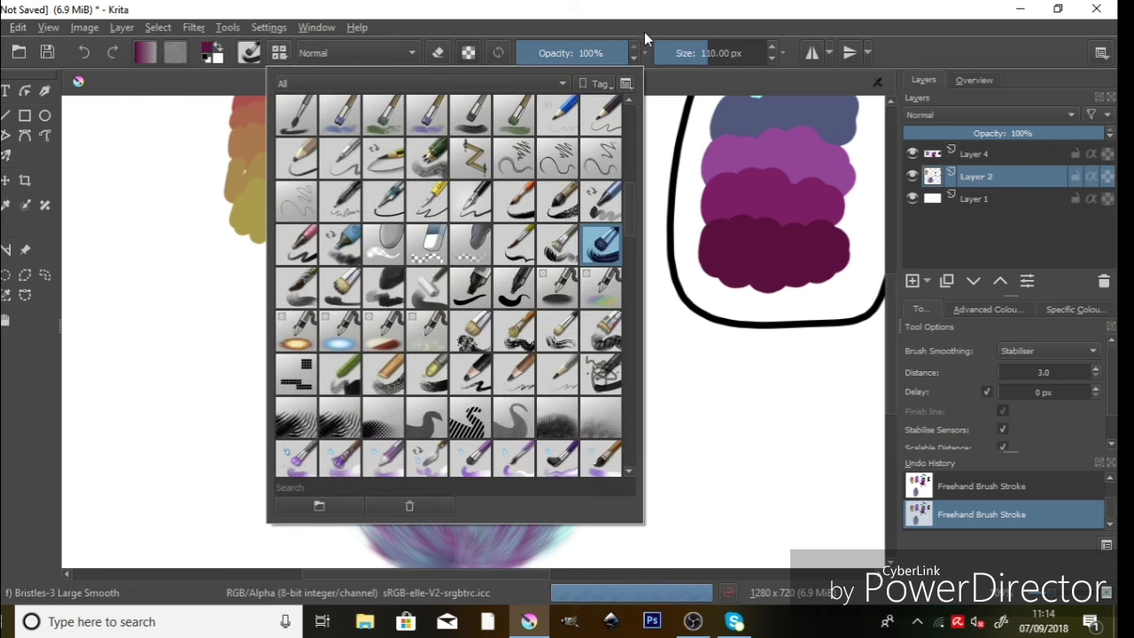
click(648, 20)
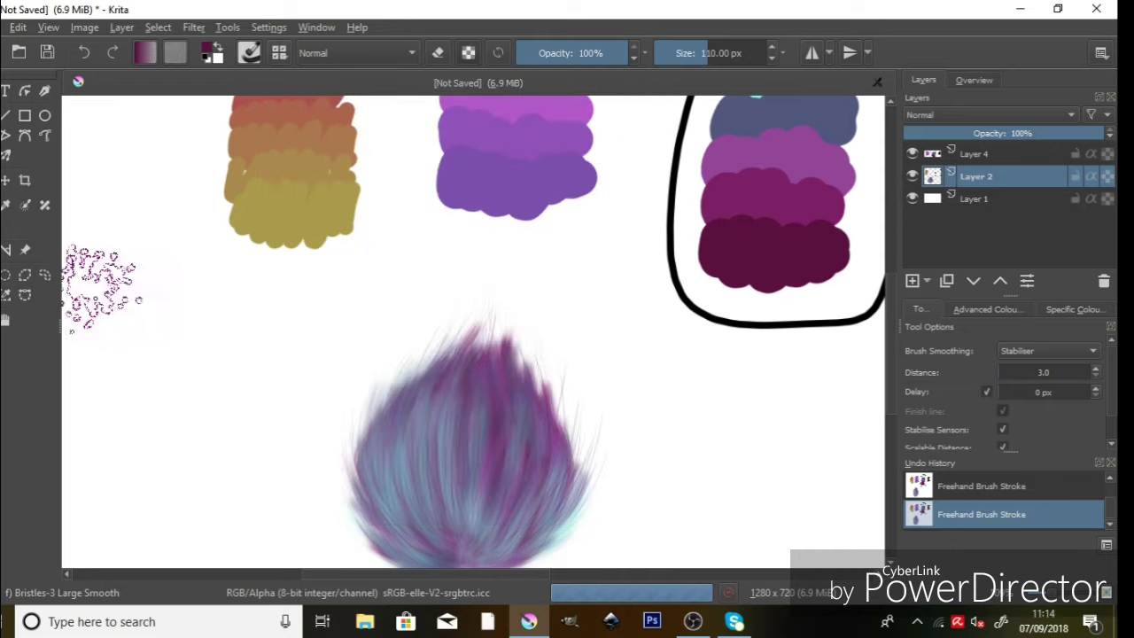